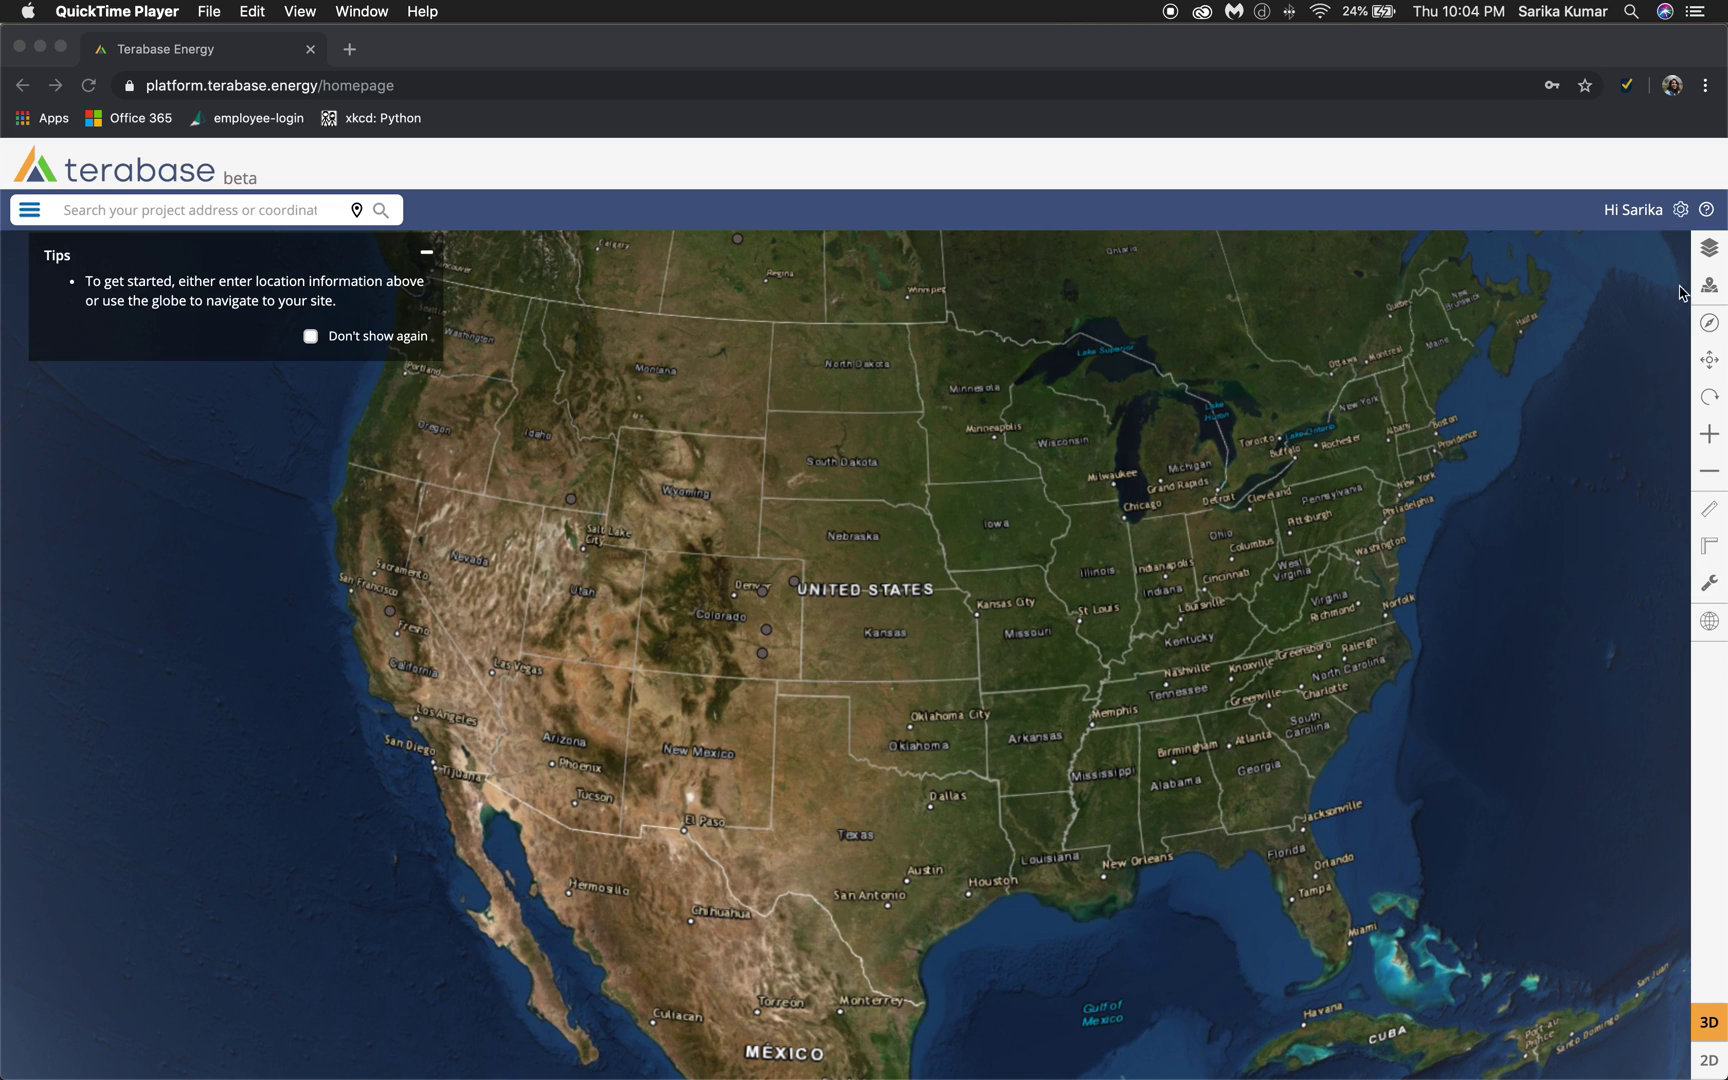
# Bring the browser forward and show the Satellite, Road, Terrain and Topographic basemap choices
pyautogui.click(1712, 290)
pyautogui.click(1712, 290)
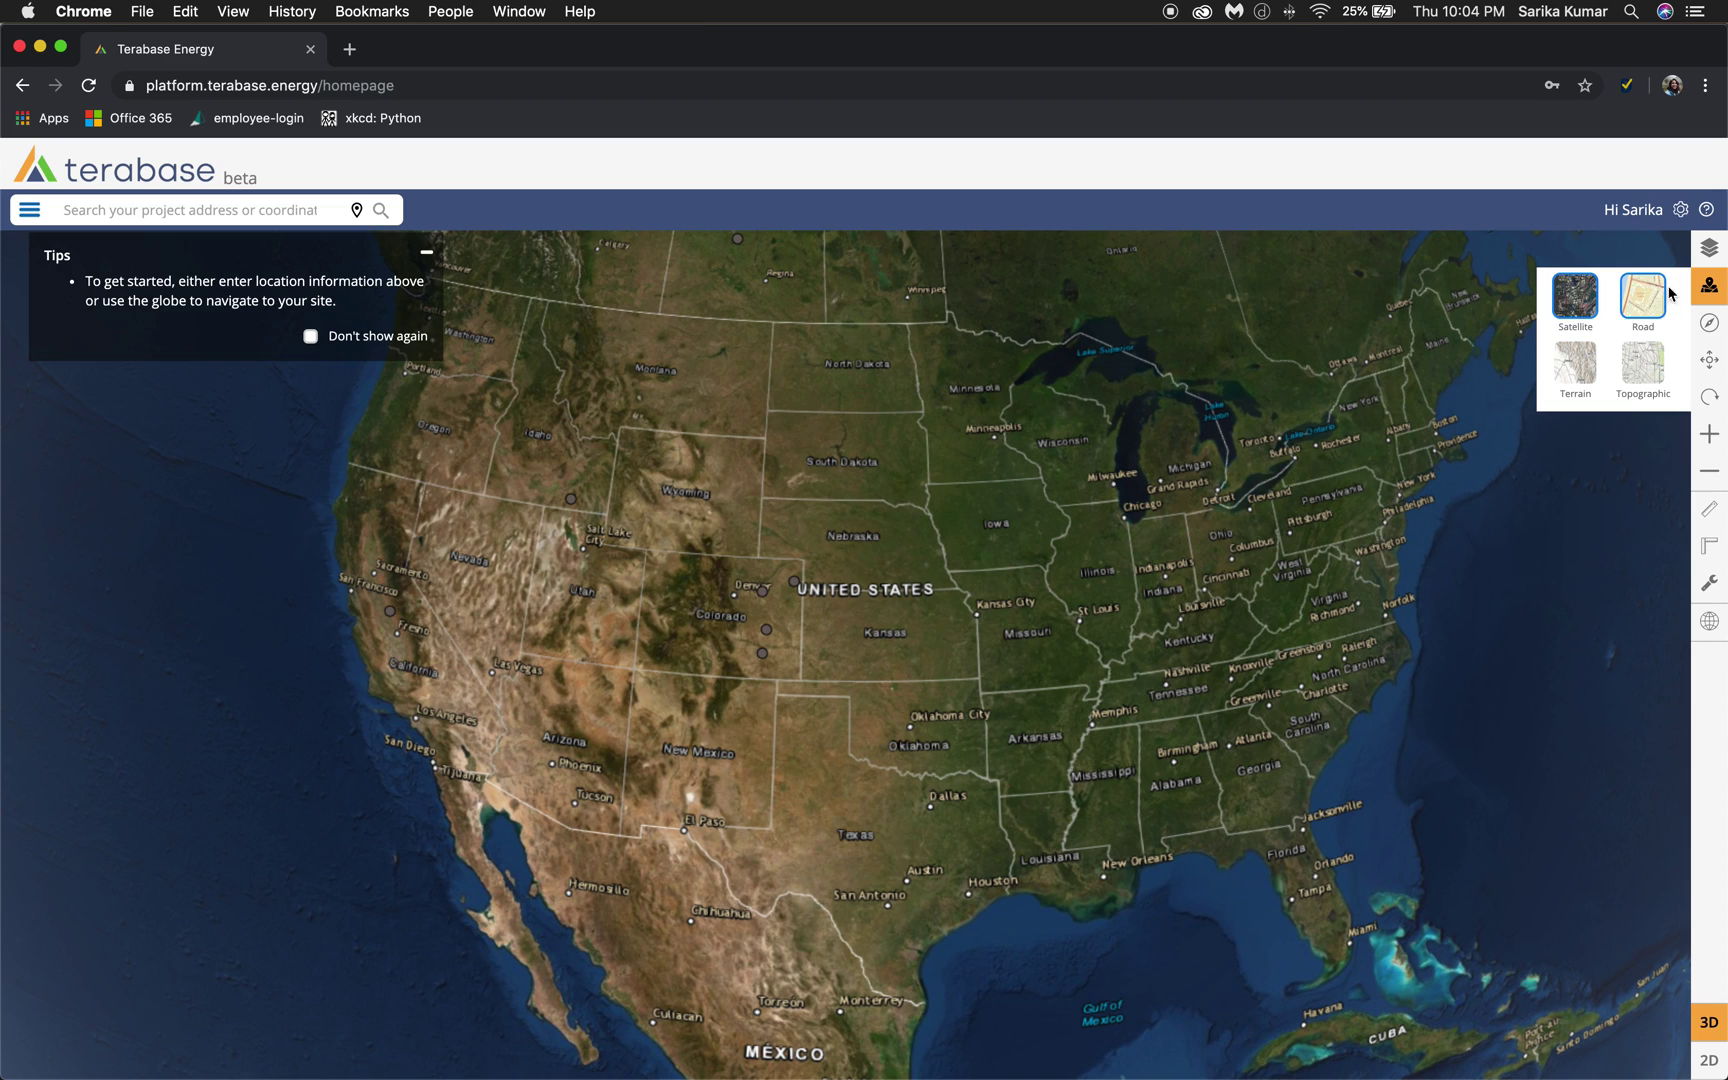
# Expand and collapse the Weather Resource and Surface Information layer groups, then close the layer list
pyautogui.click(1716, 254)
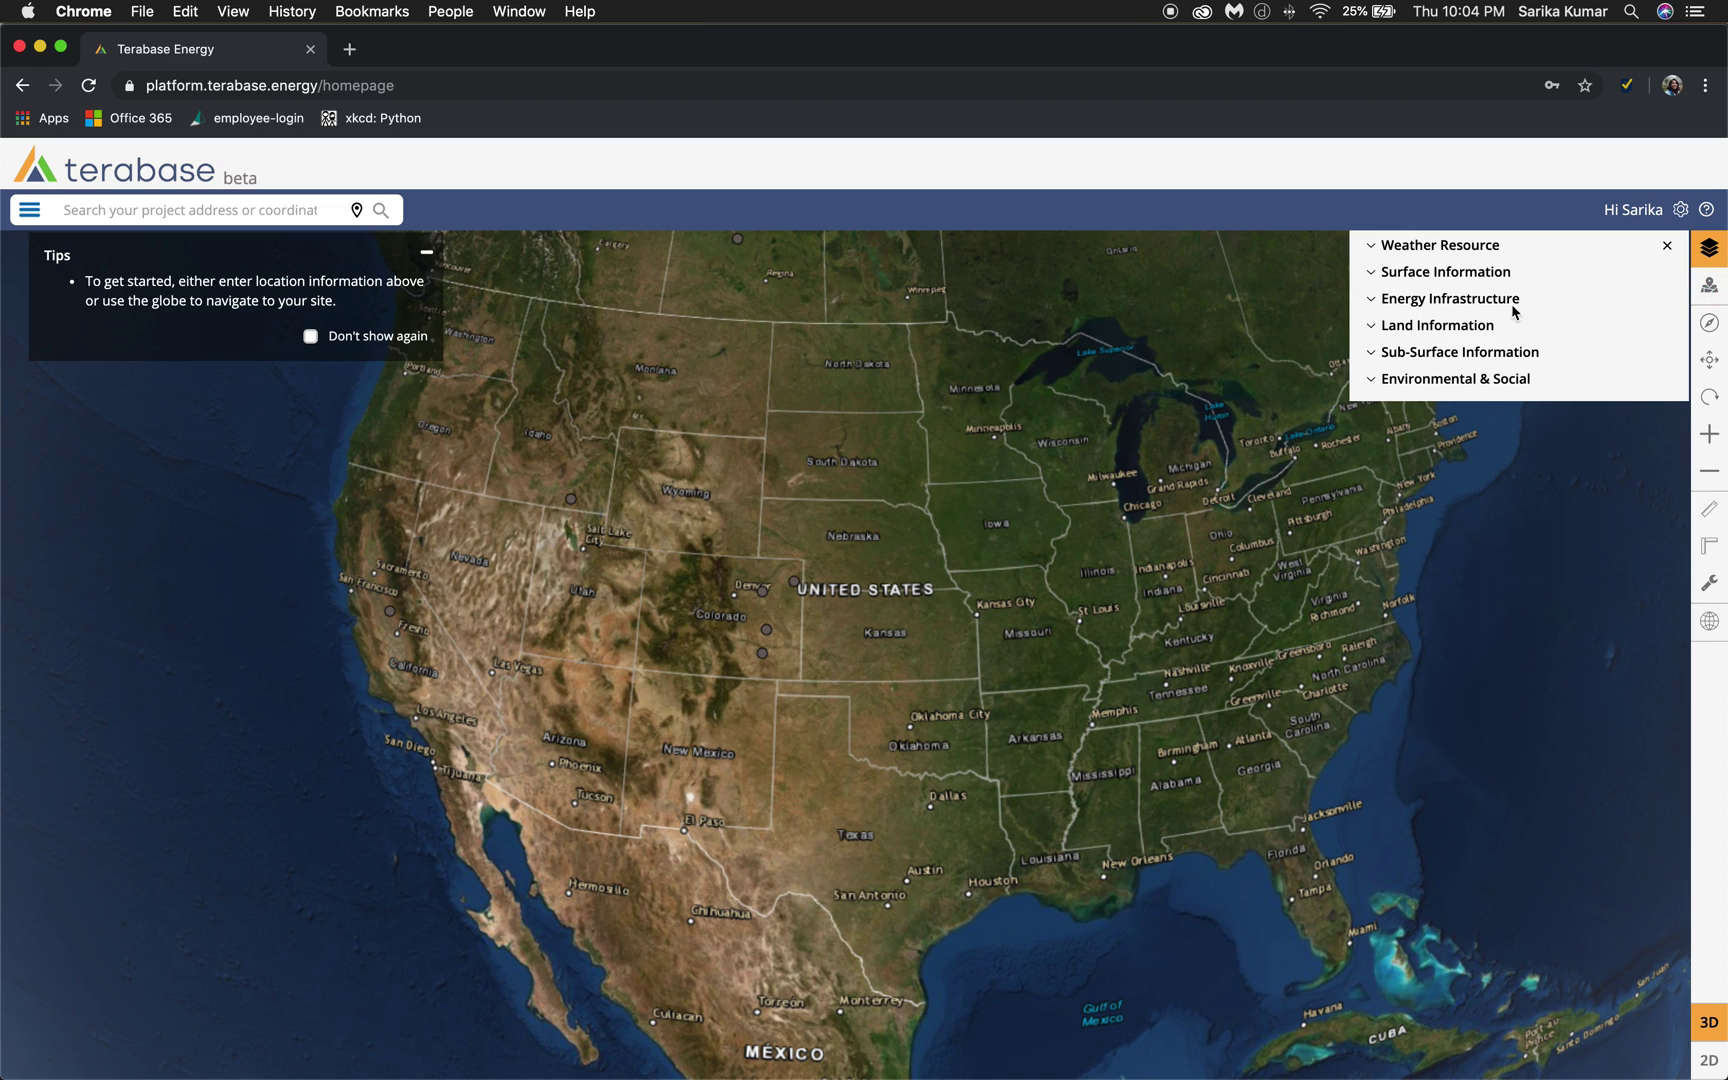
pyautogui.click(1376, 247)
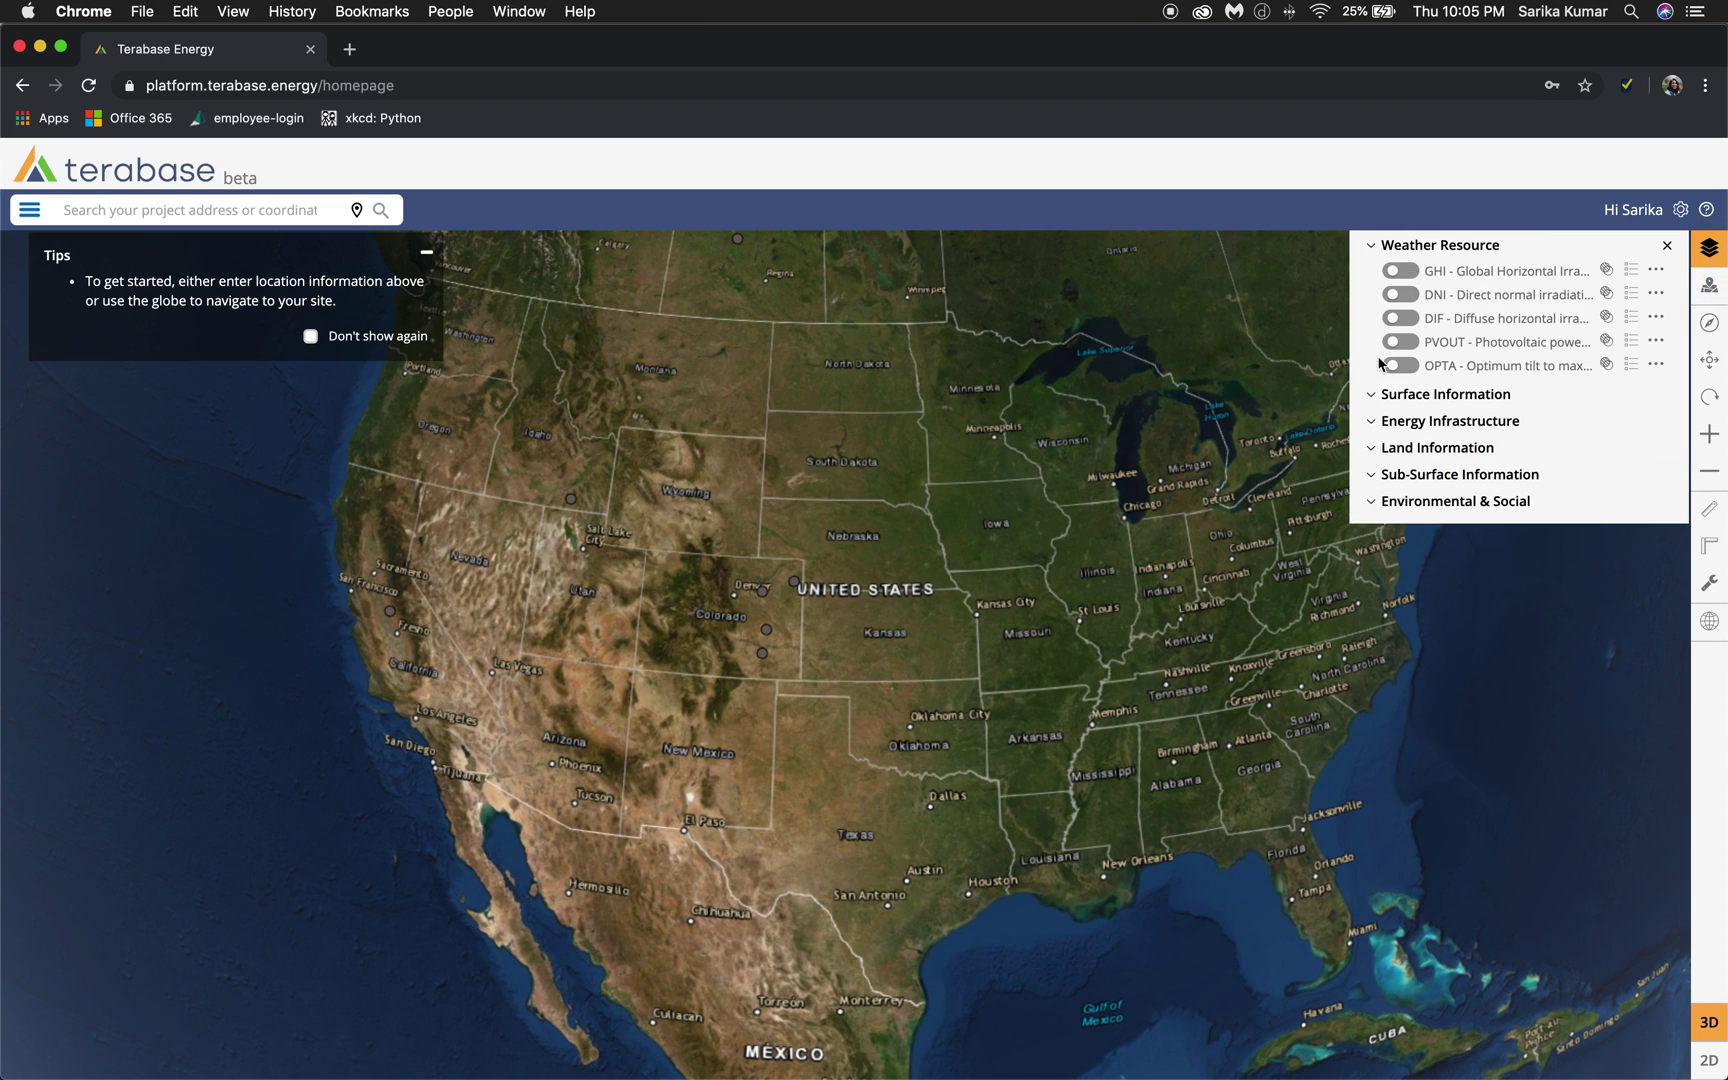
pyautogui.click(1376, 396)
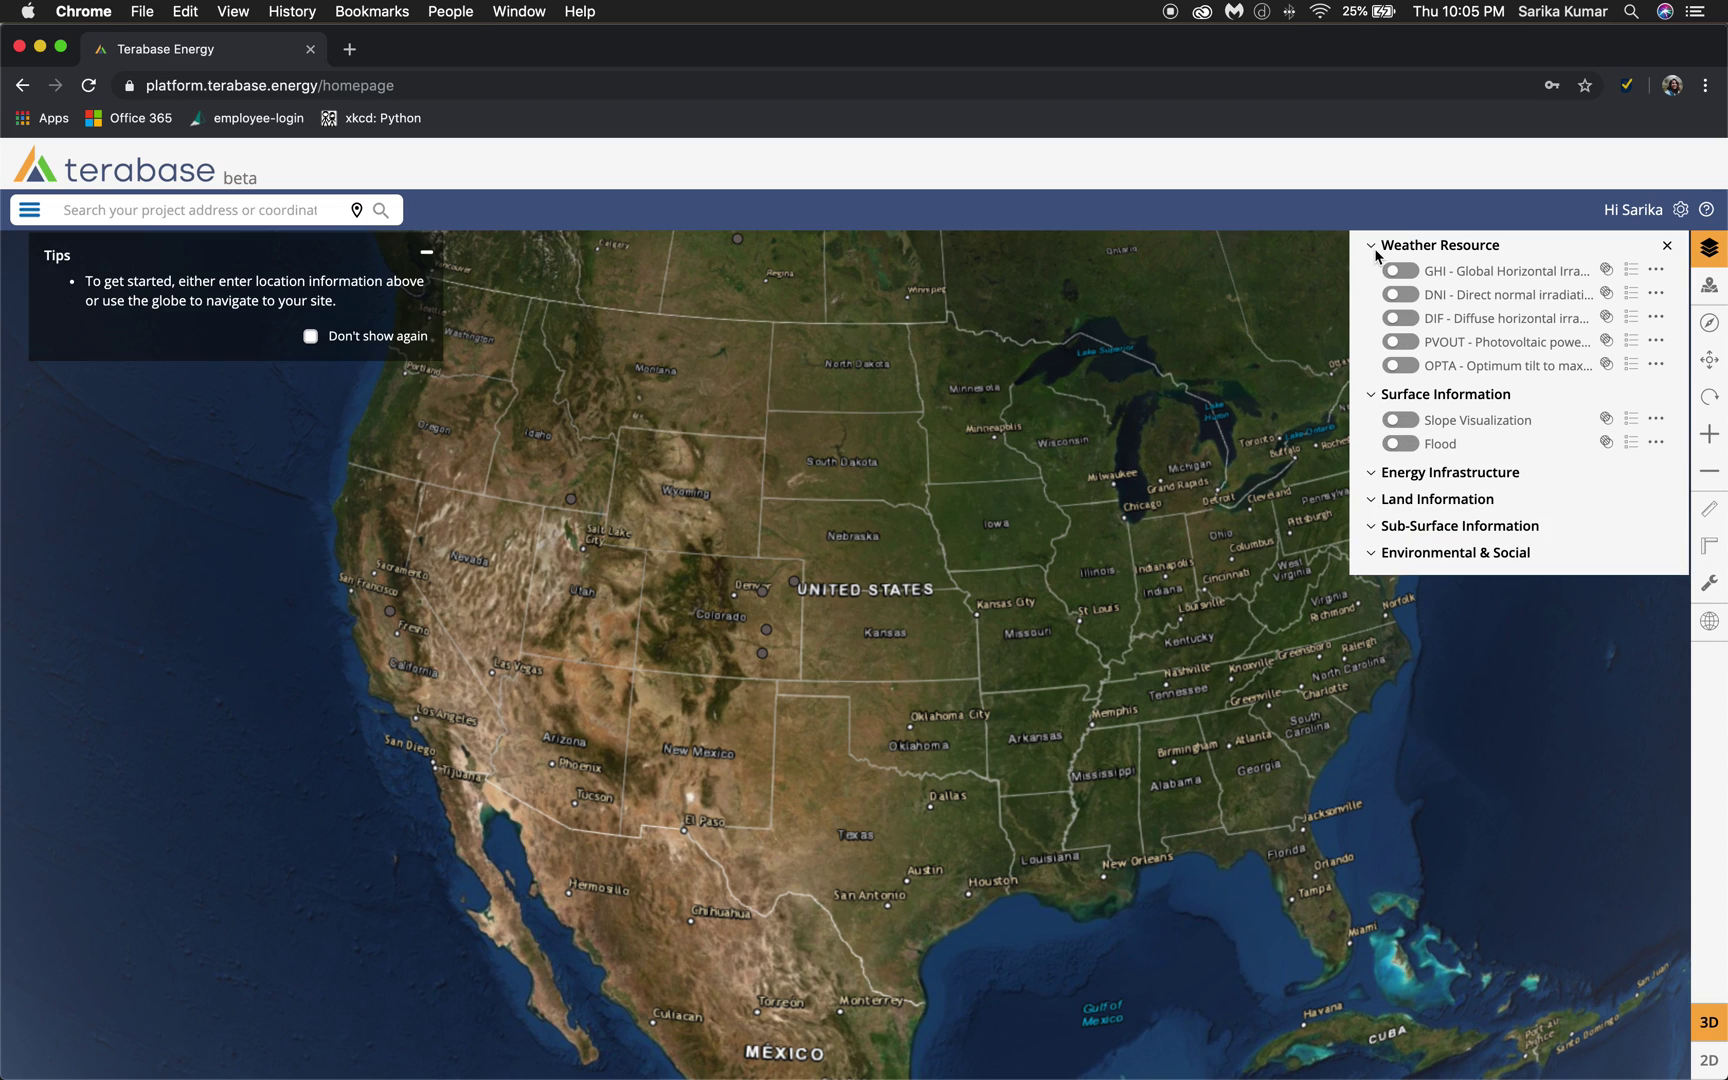
pyautogui.click(1376, 394)
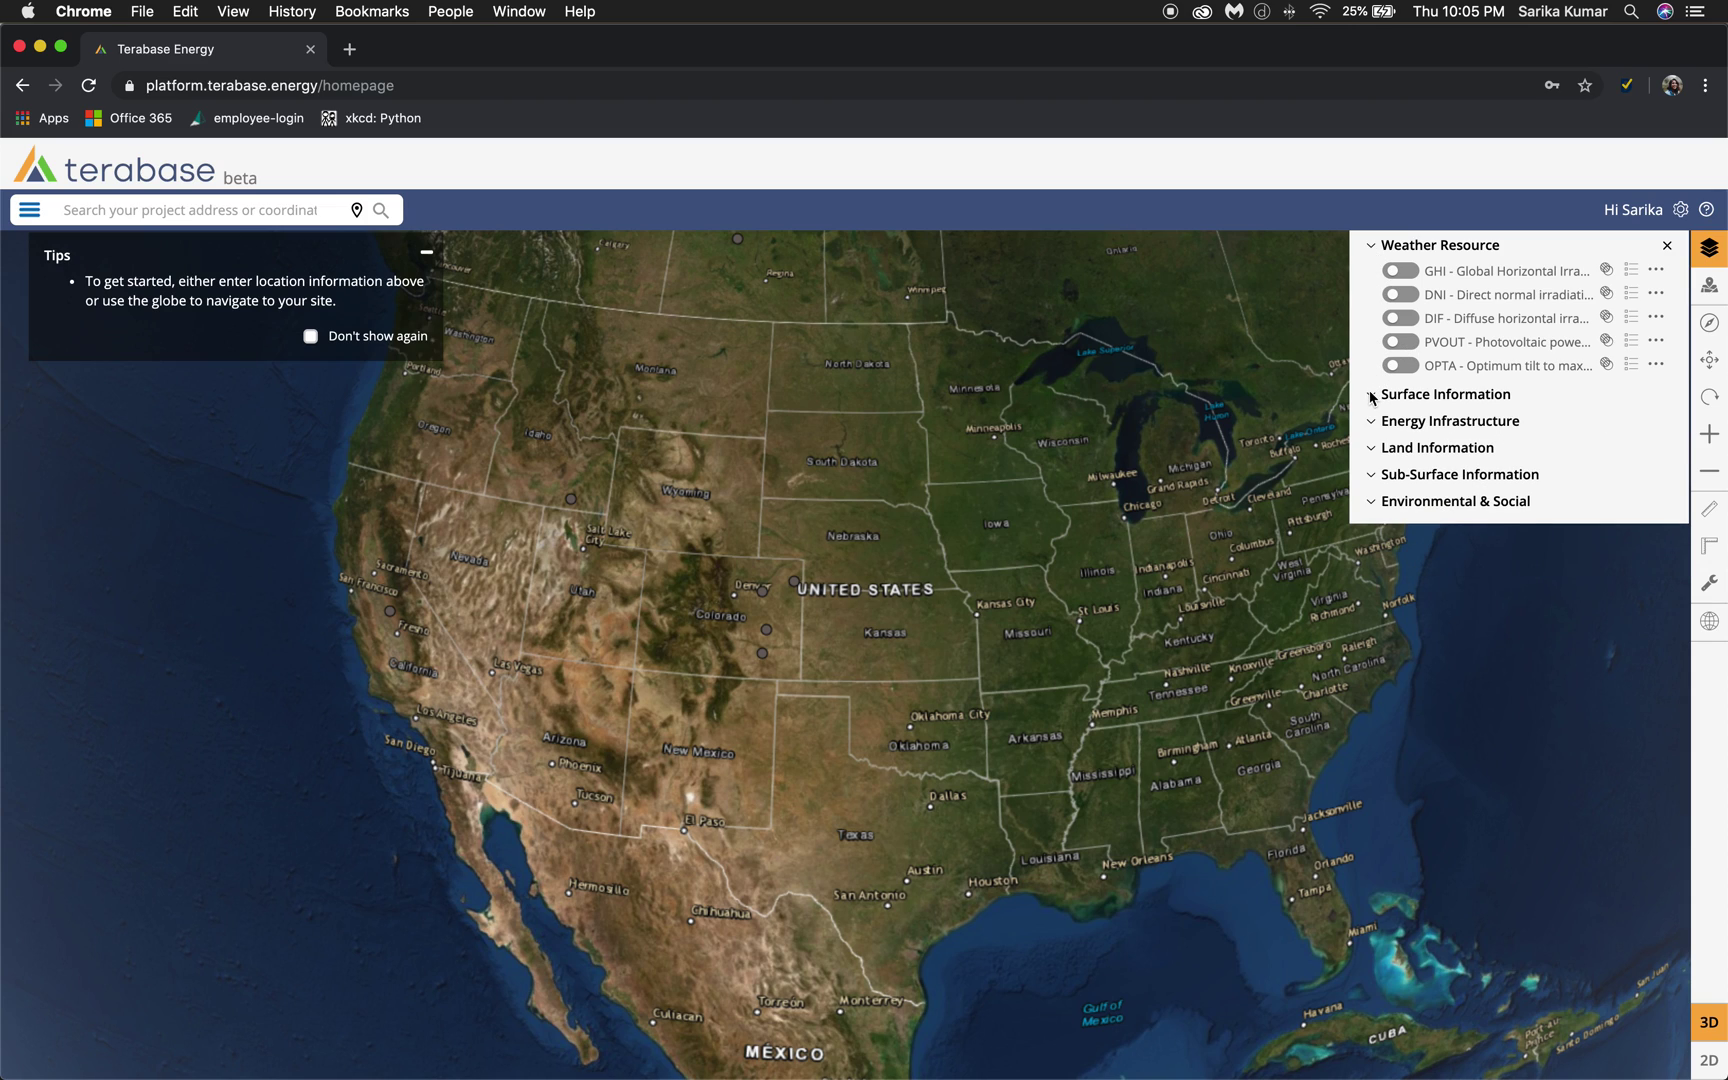
pyautogui.click(1371, 246)
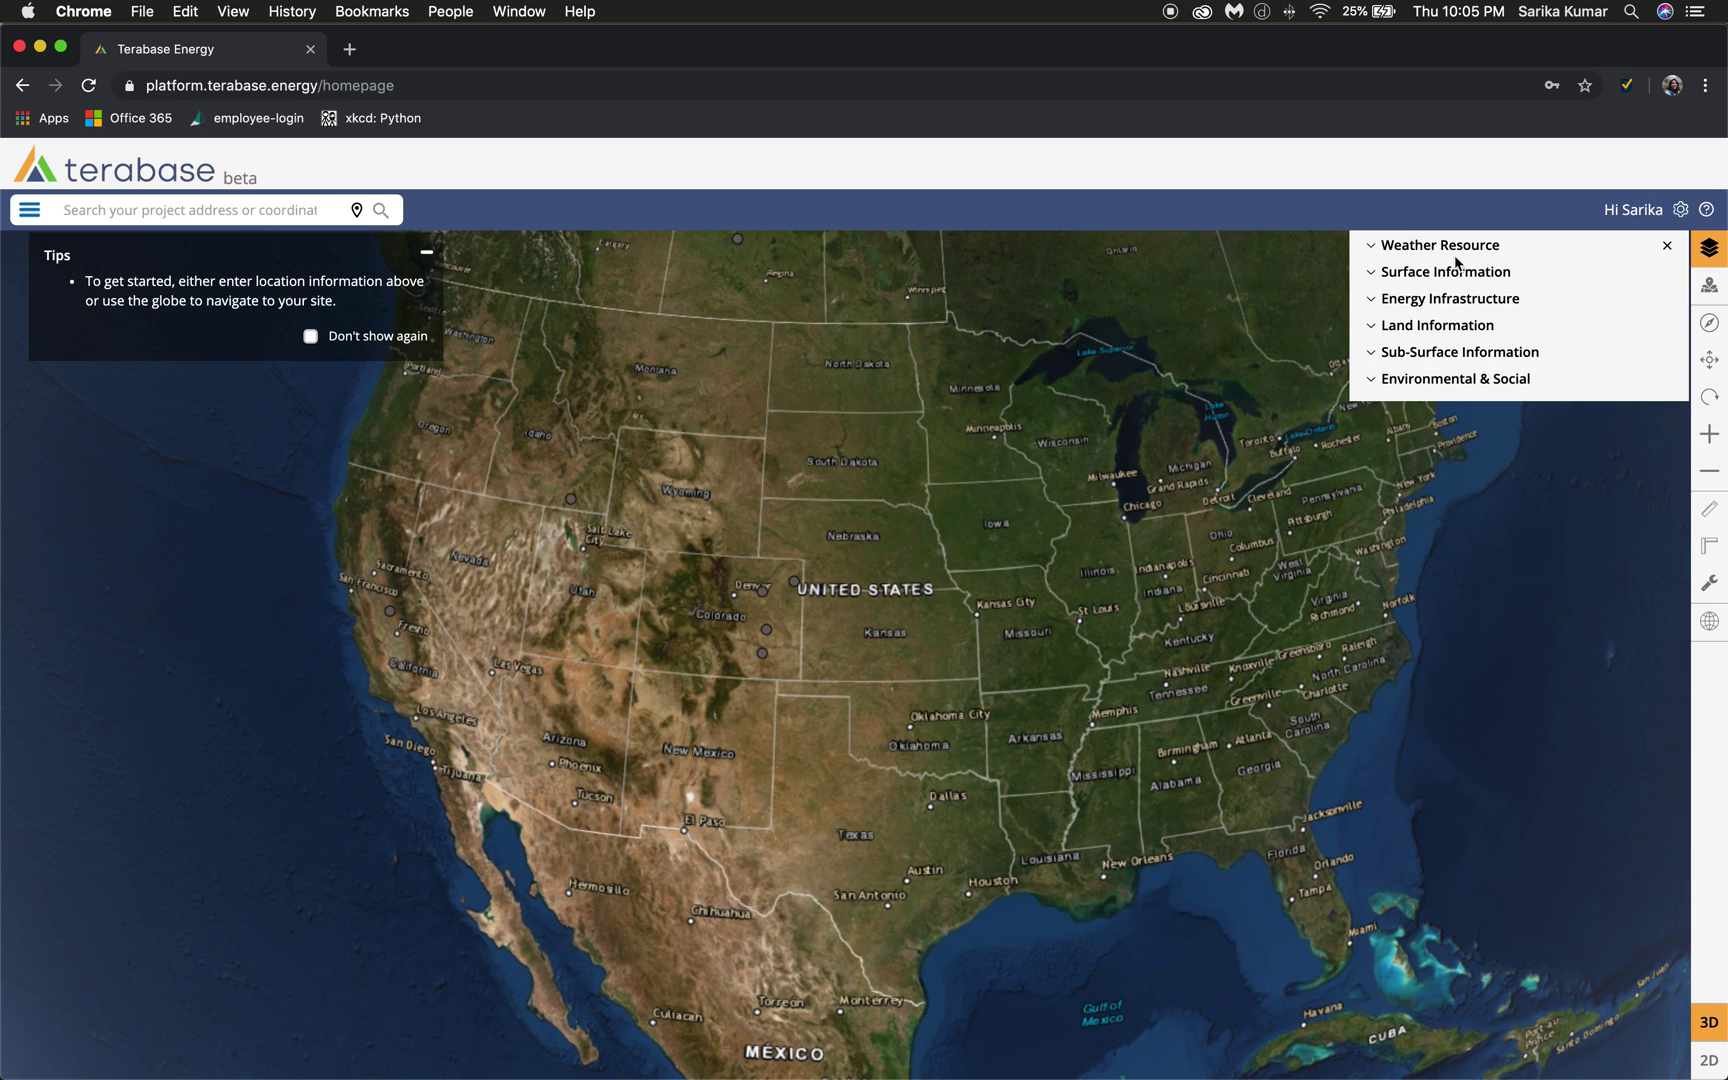
pyautogui.click(1667, 246)
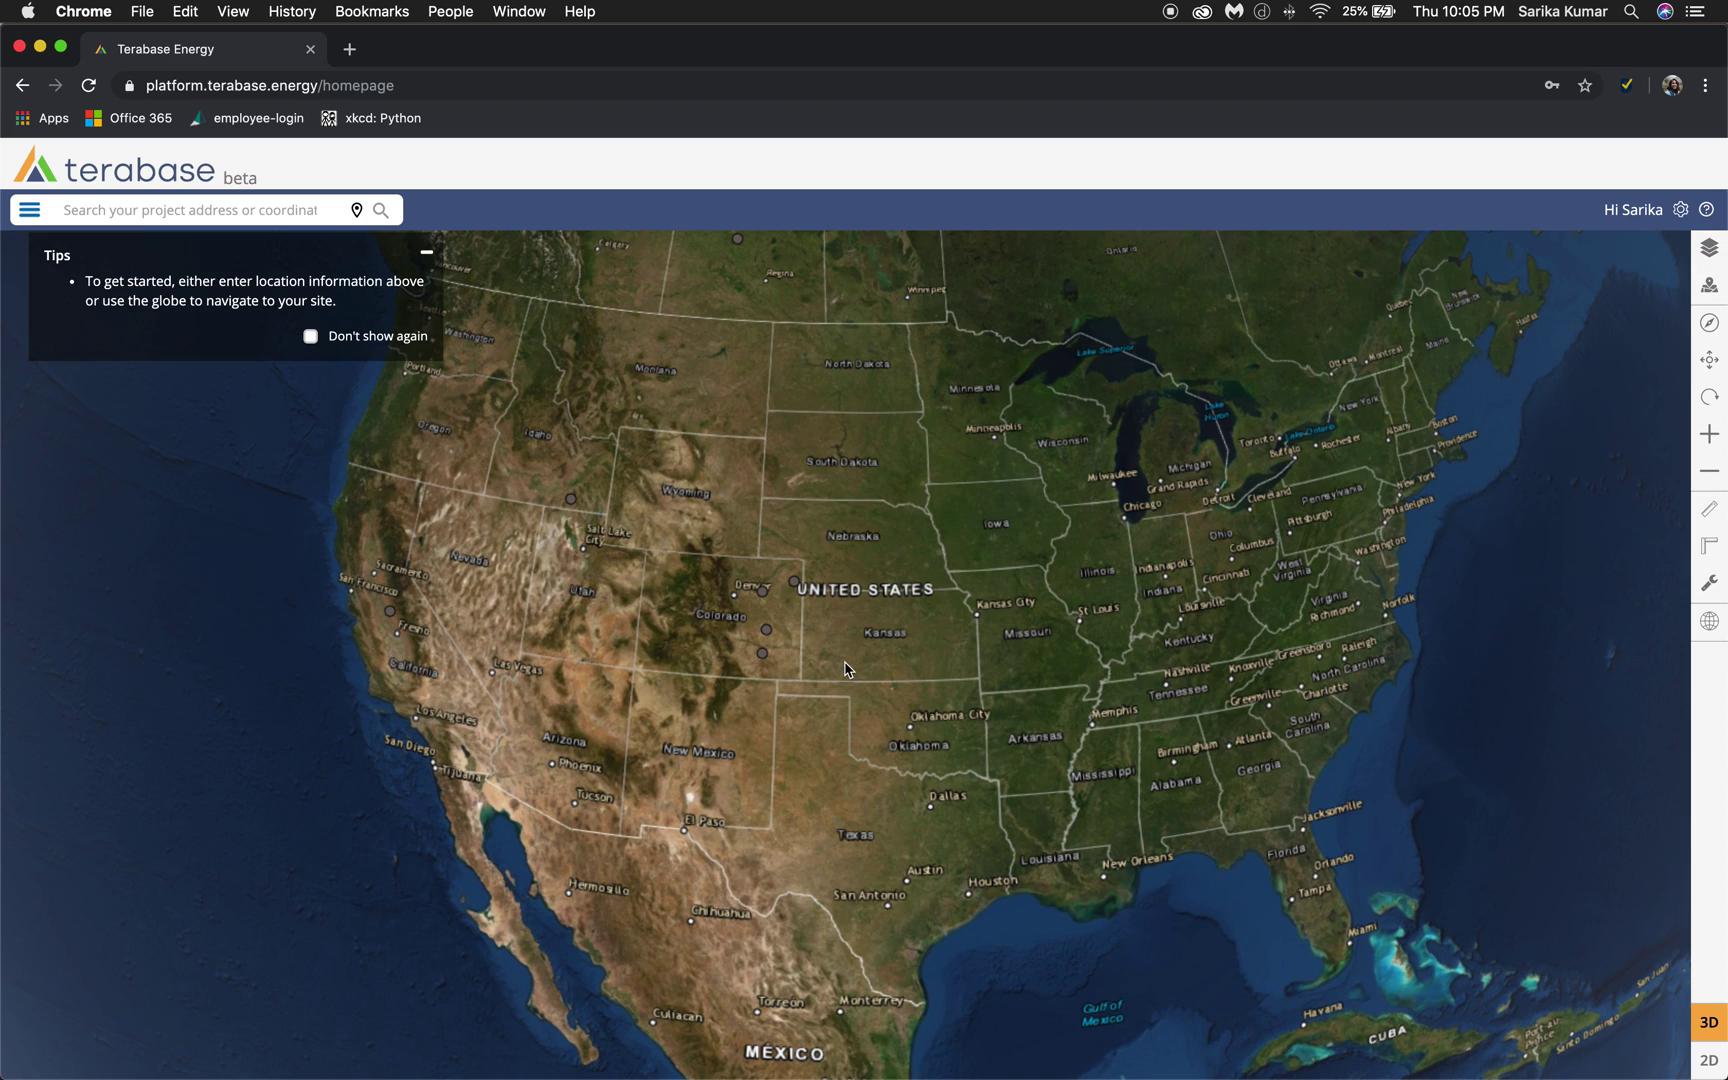
# Zoom into southwest Kansas and pin a field near Manter at 37.5416, -101.9135
pyautogui.scroll(5, 786, 658)
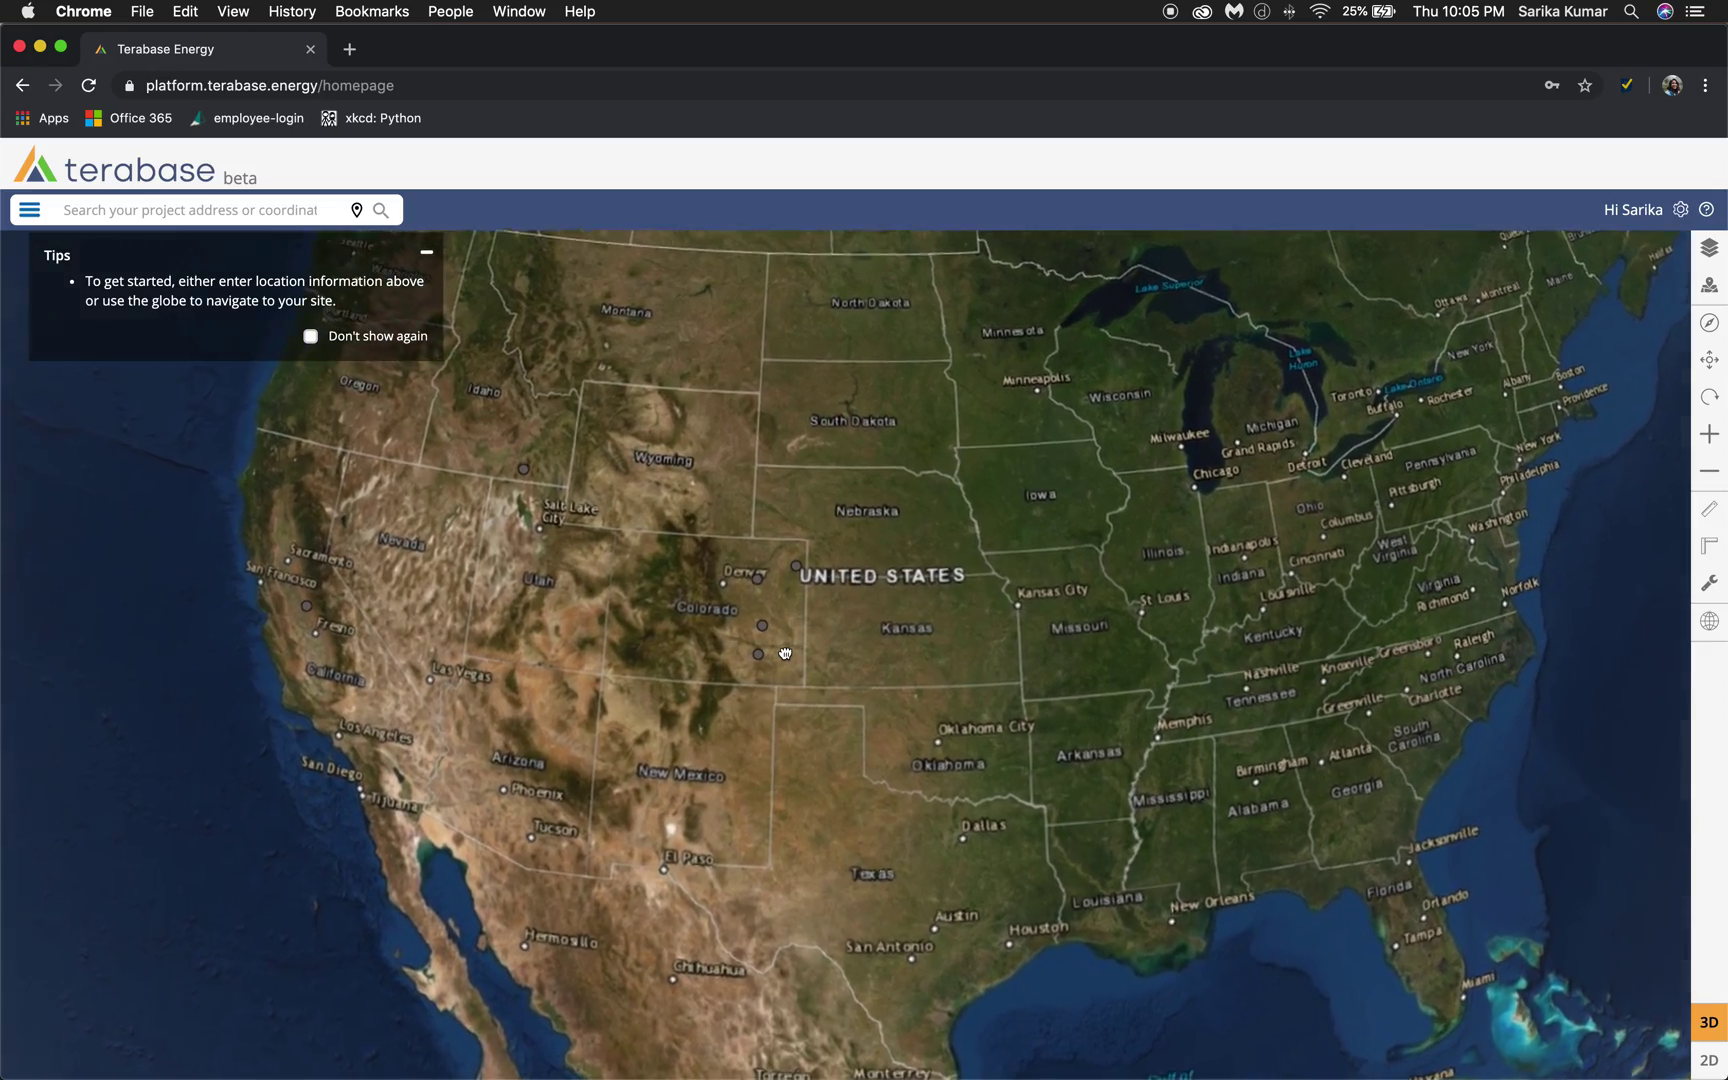
pyautogui.moveTo(786, 658); pyautogui.dragTo(953, 795)
pyautogui.scroll(5, 814, 787)
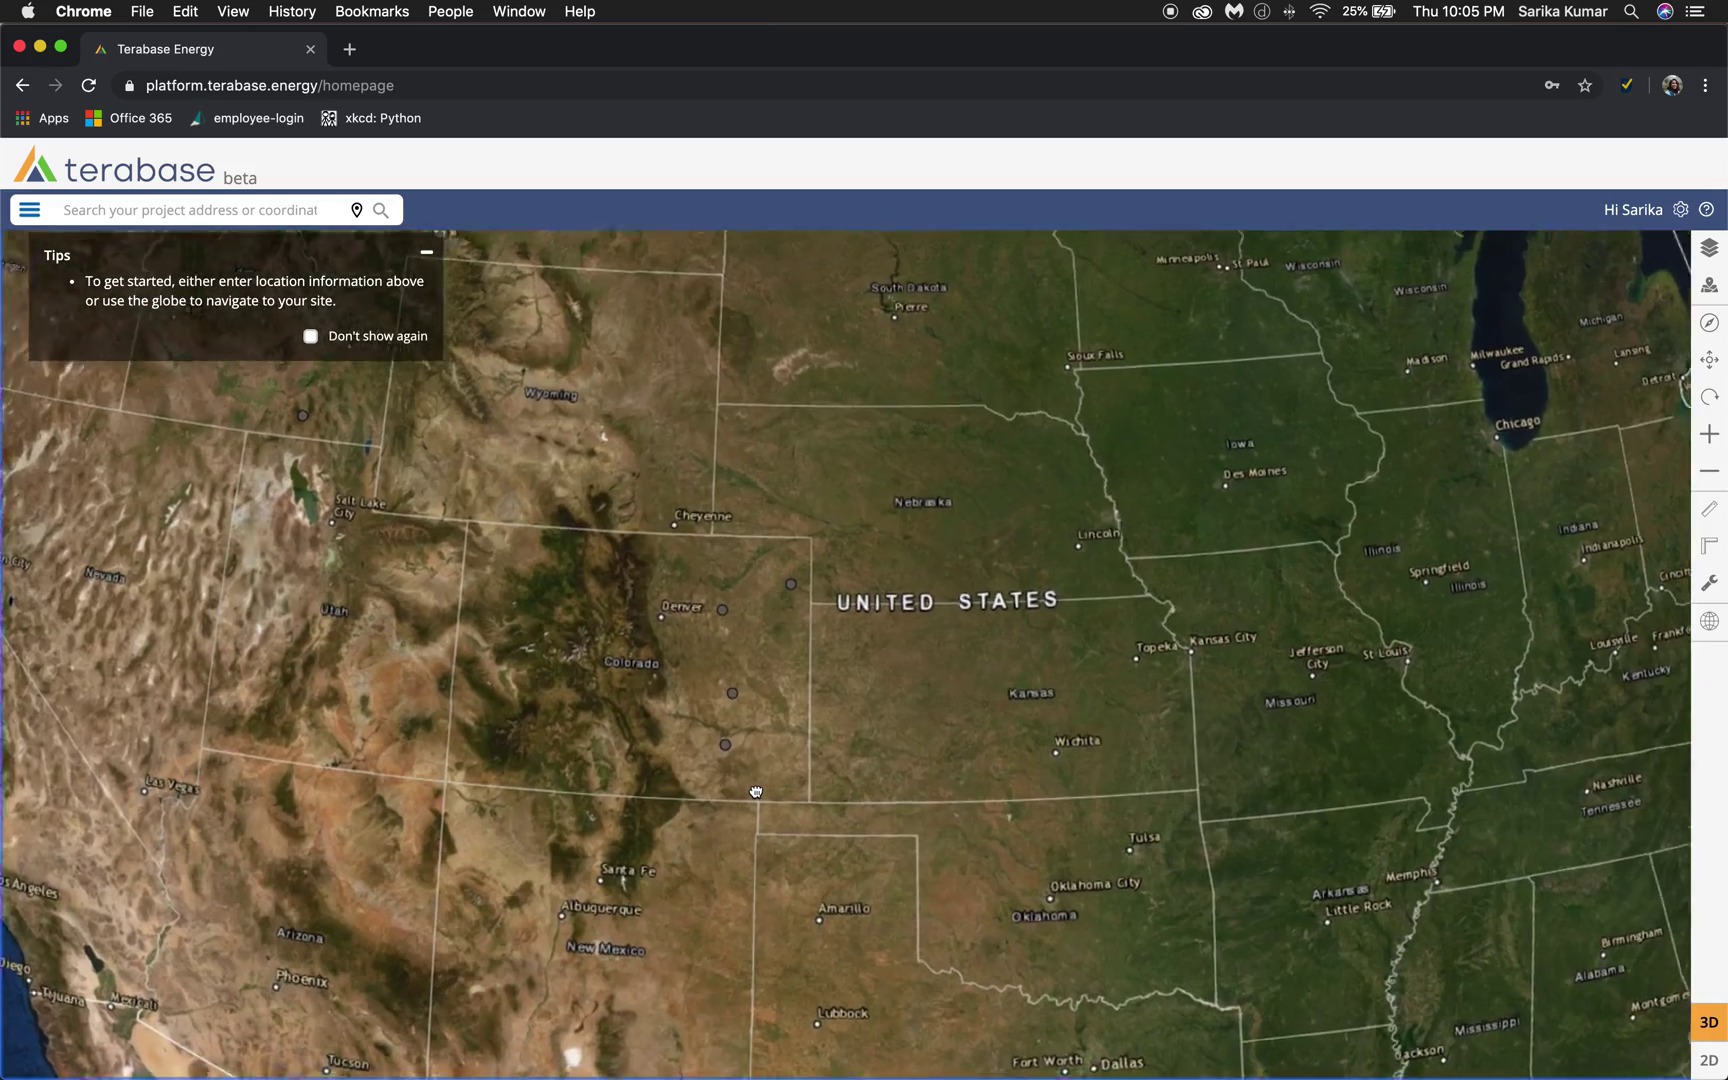
pyautogui.scroll(8, 801, 791)
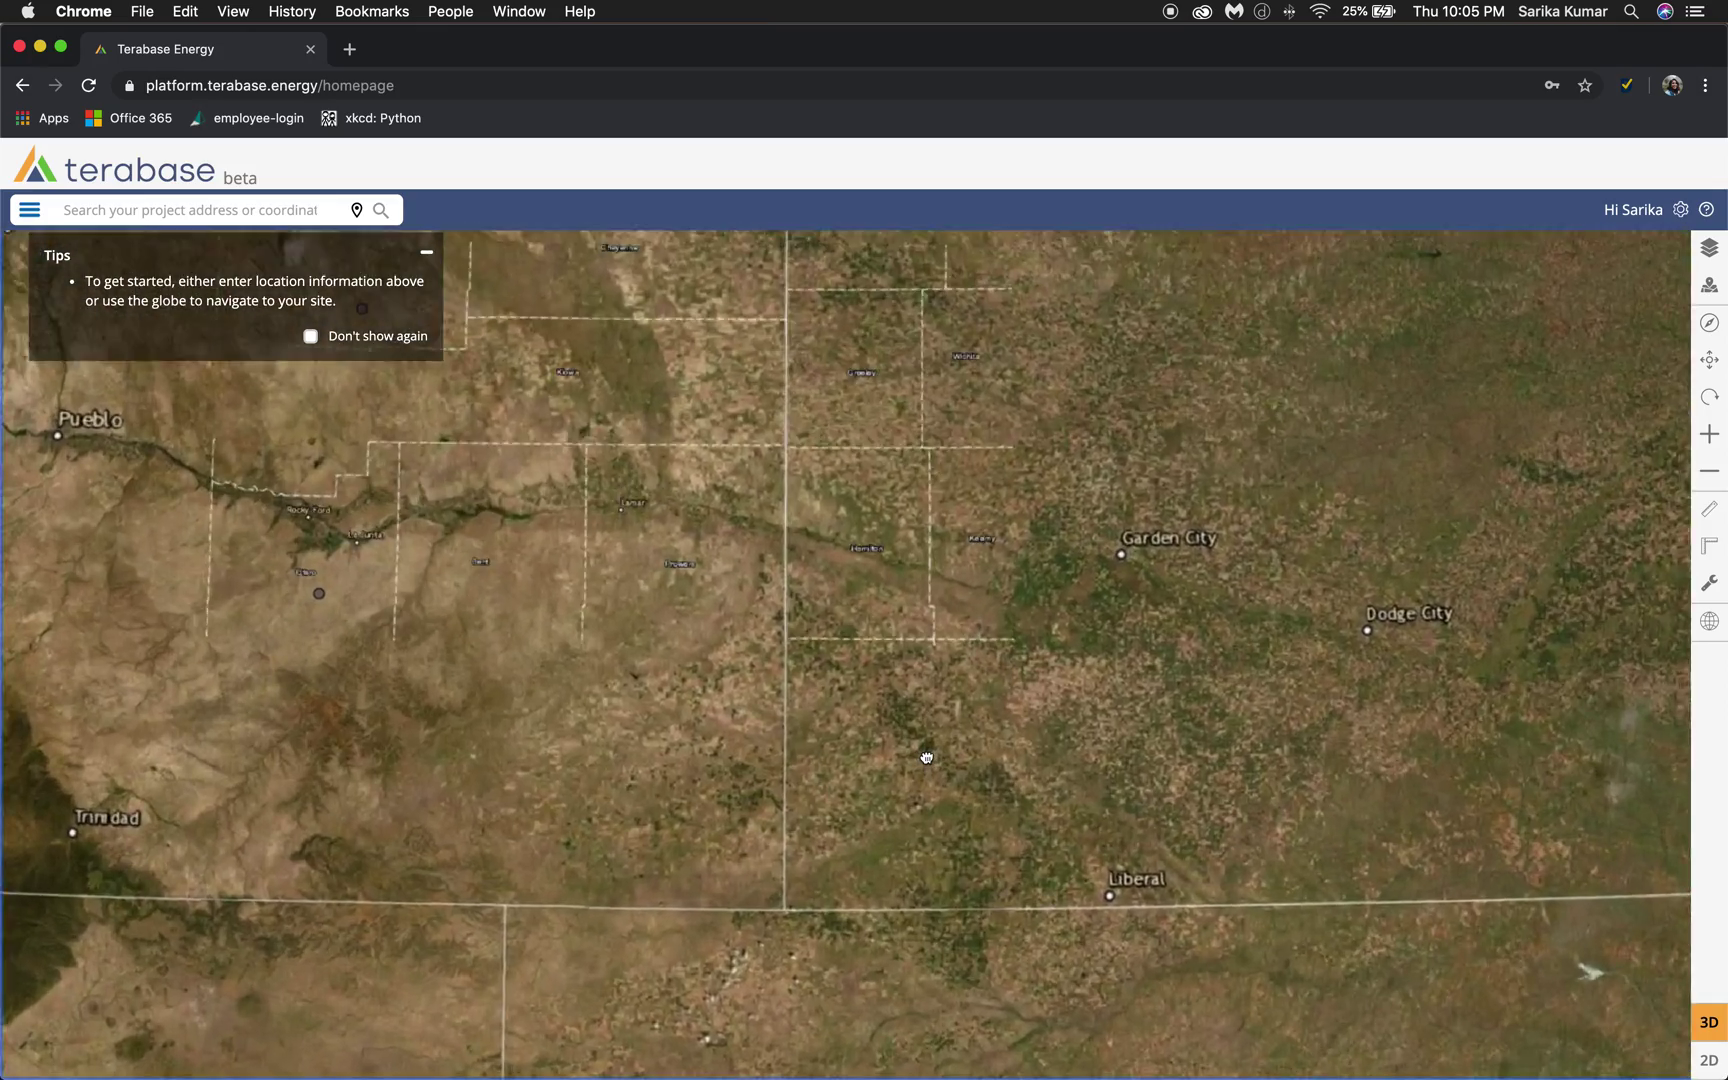
pyautogui.scroll(8, 878, 530)
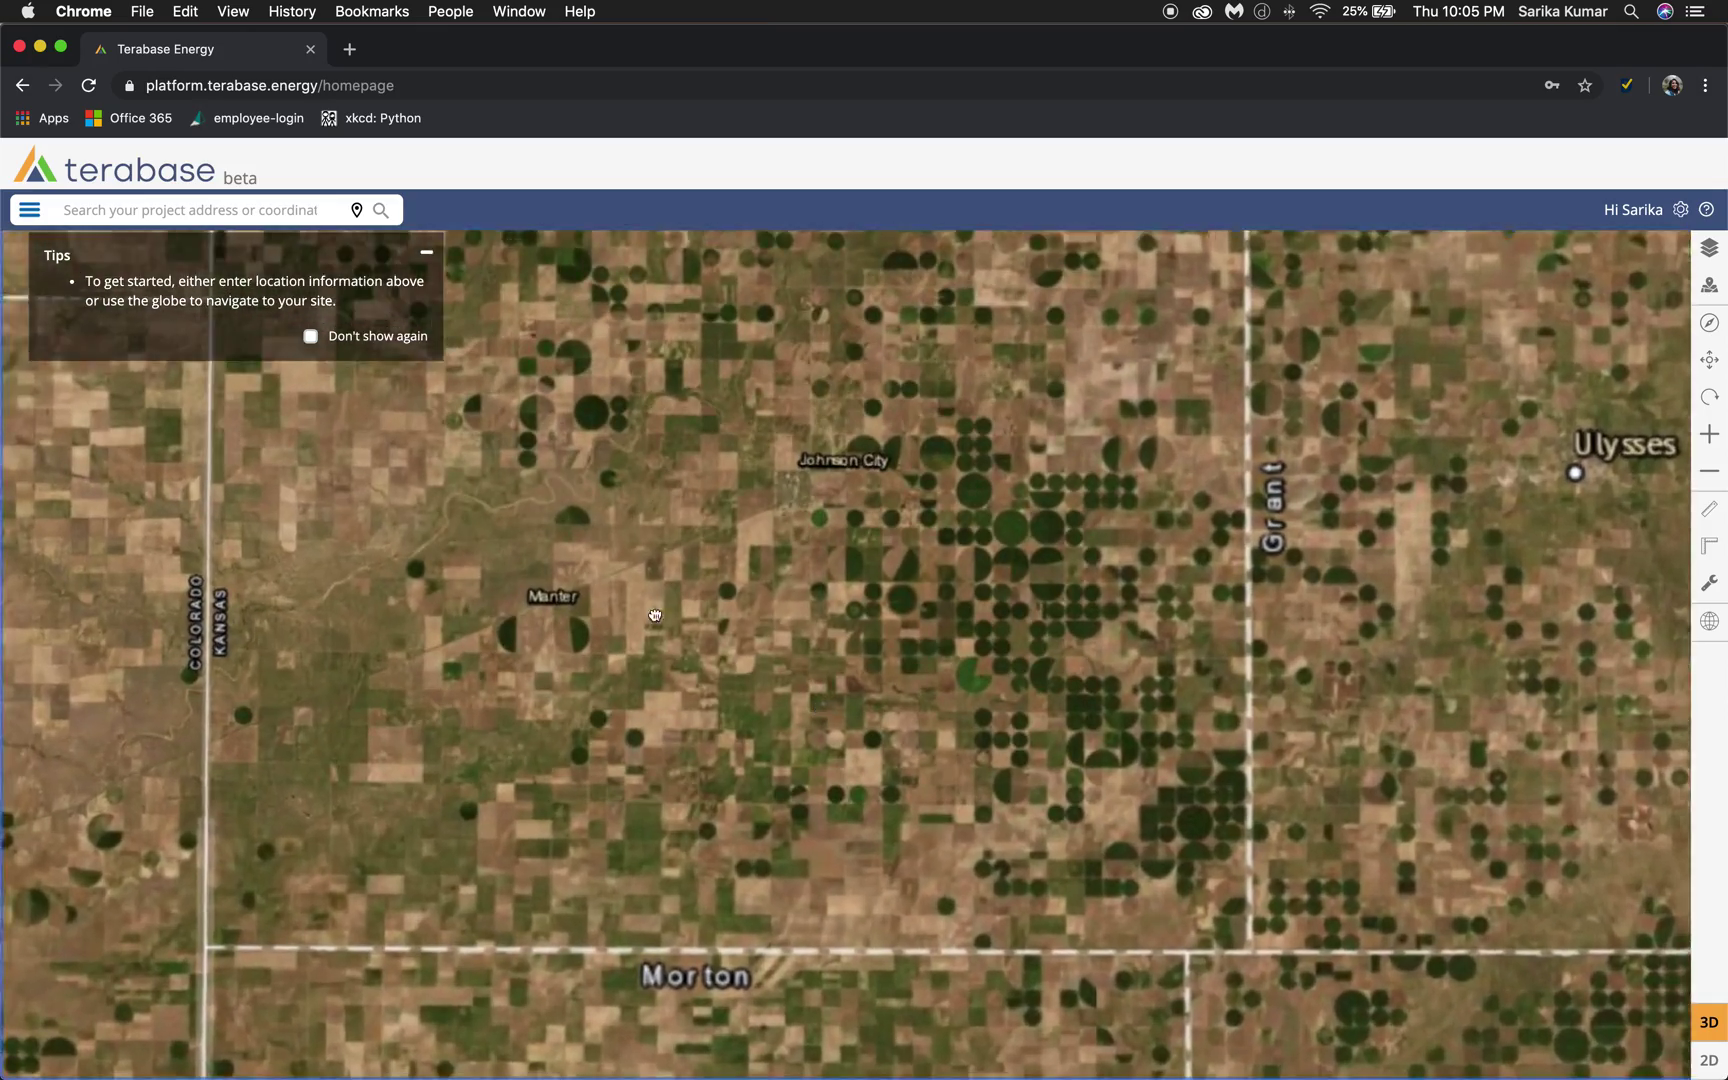
pyautogui.scroll(8, 390, 510)
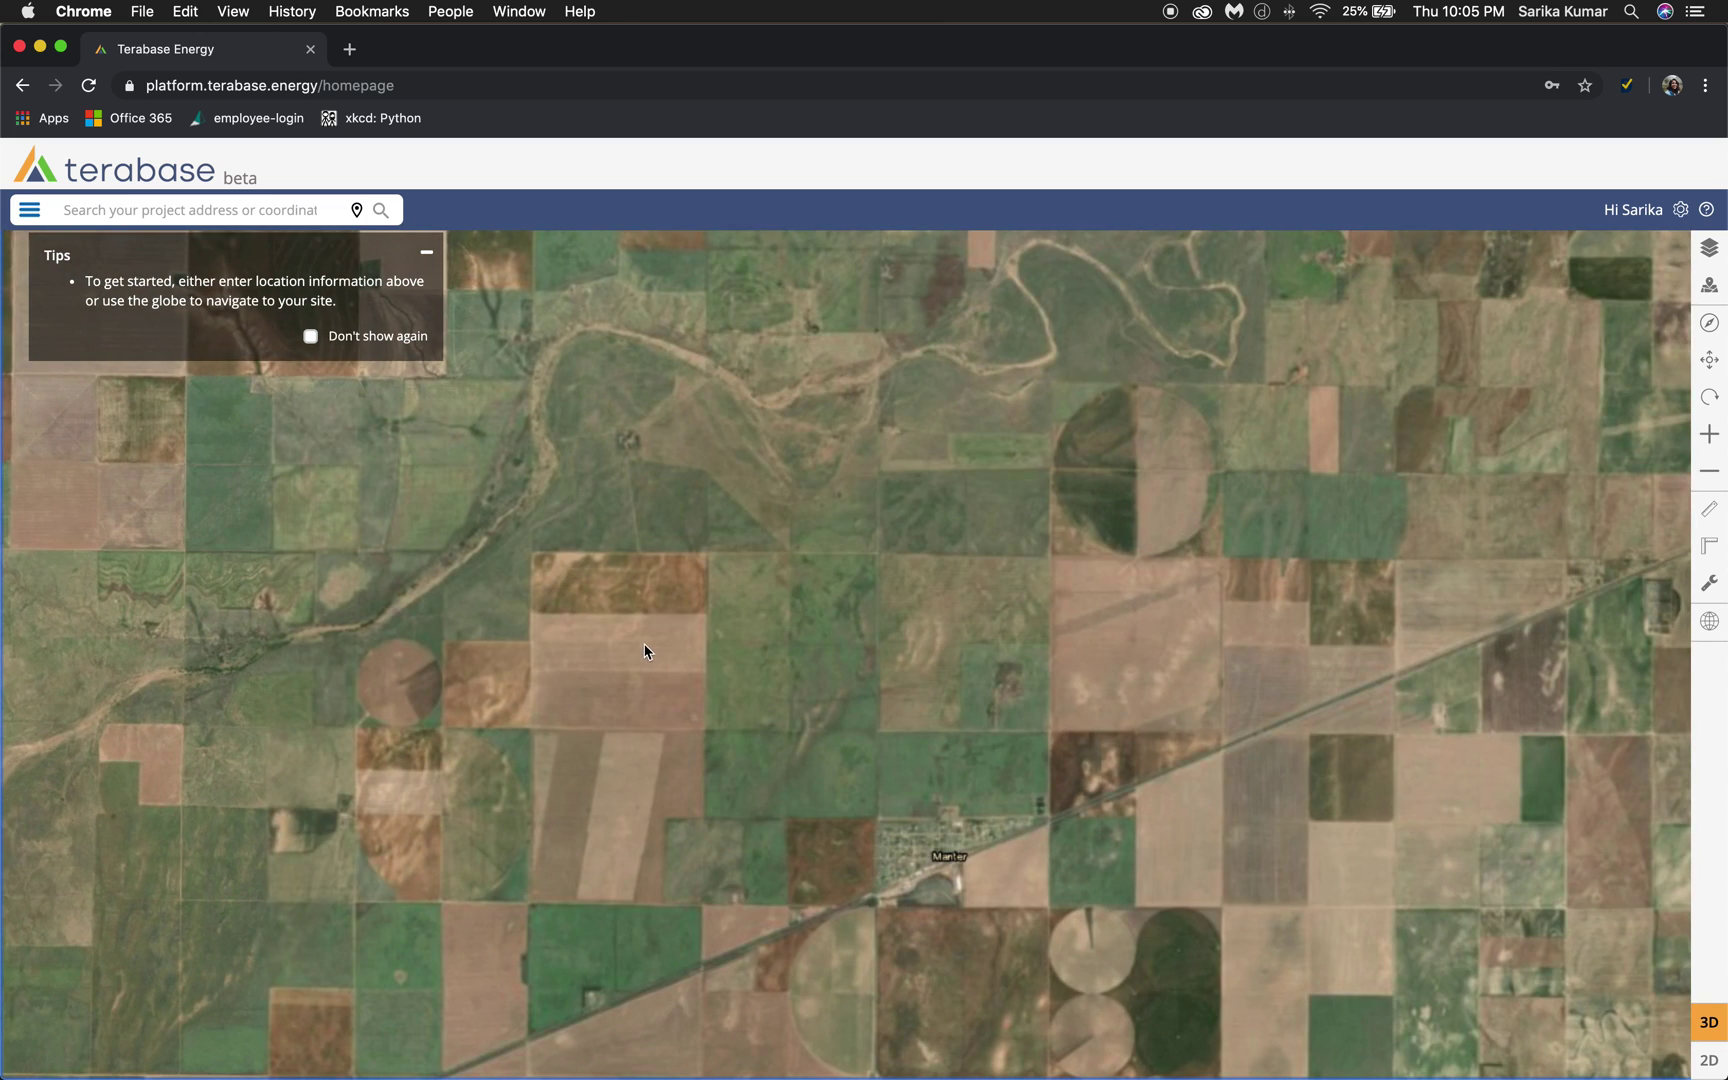
pyautogui.click(644, 651)
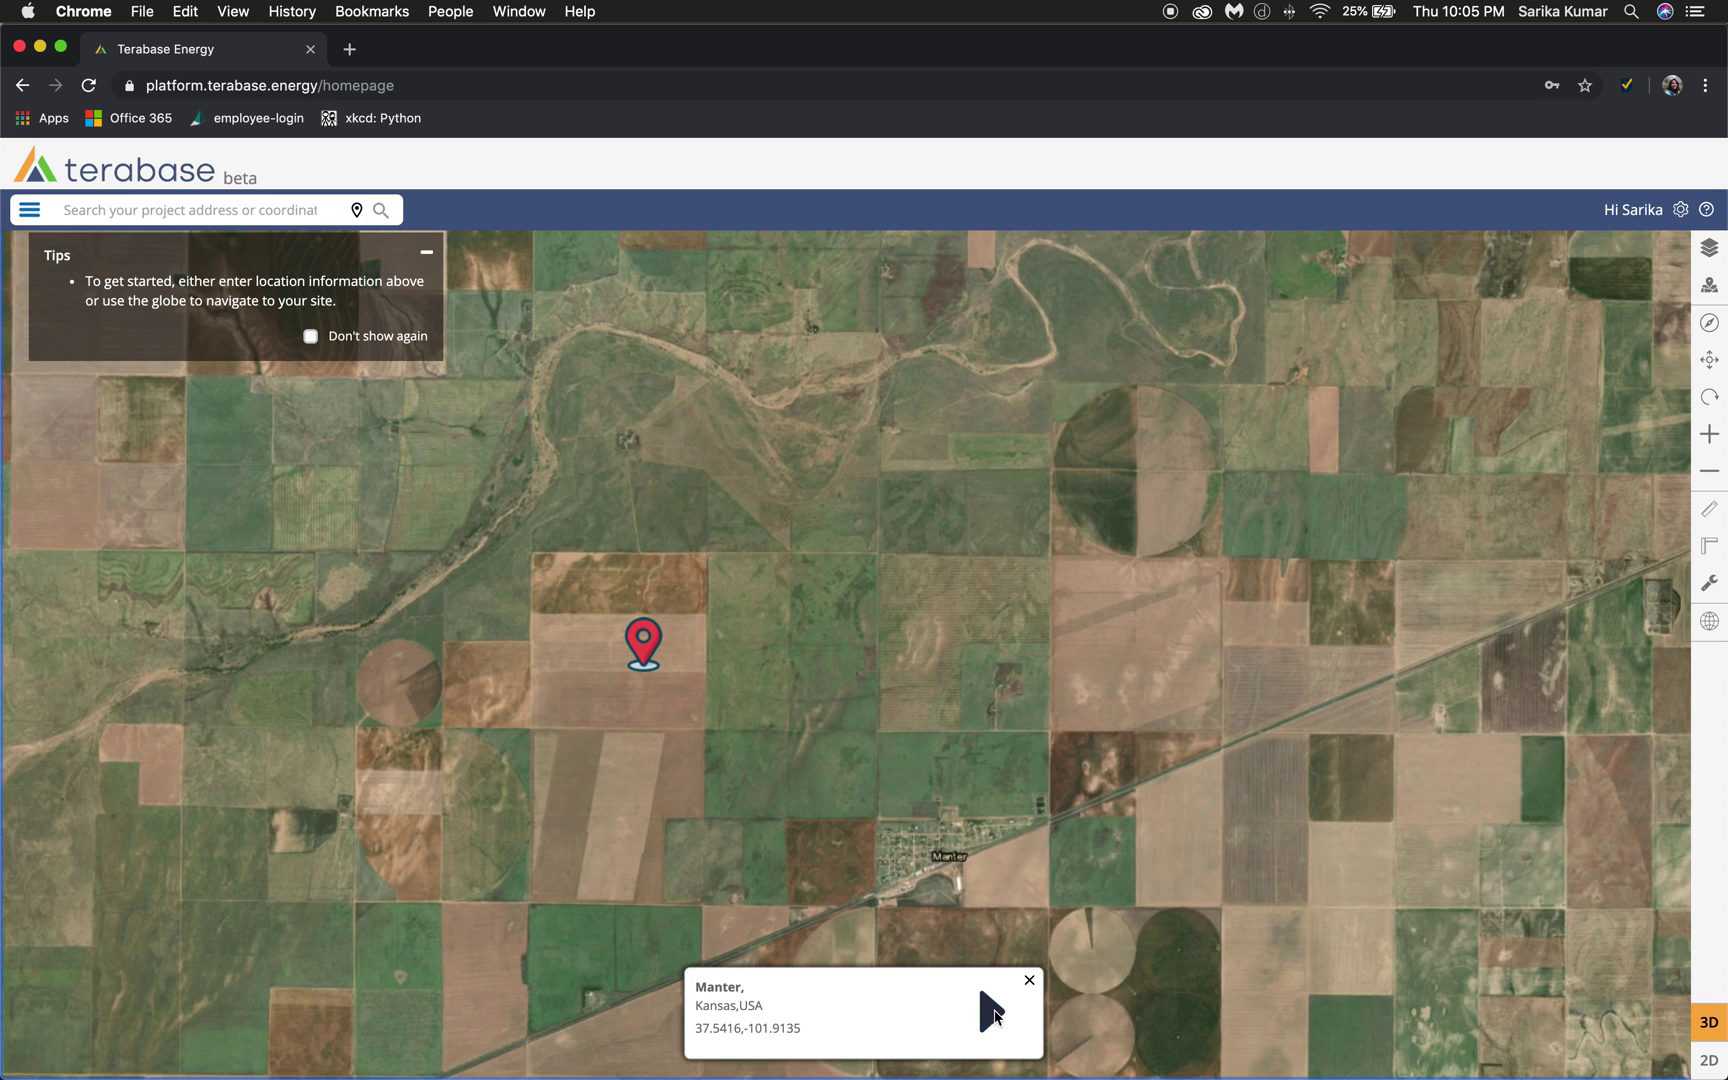
# Confirm the Manter location to create project TER-84_597 with its weather station data
pyautogui.click(988, 1020)
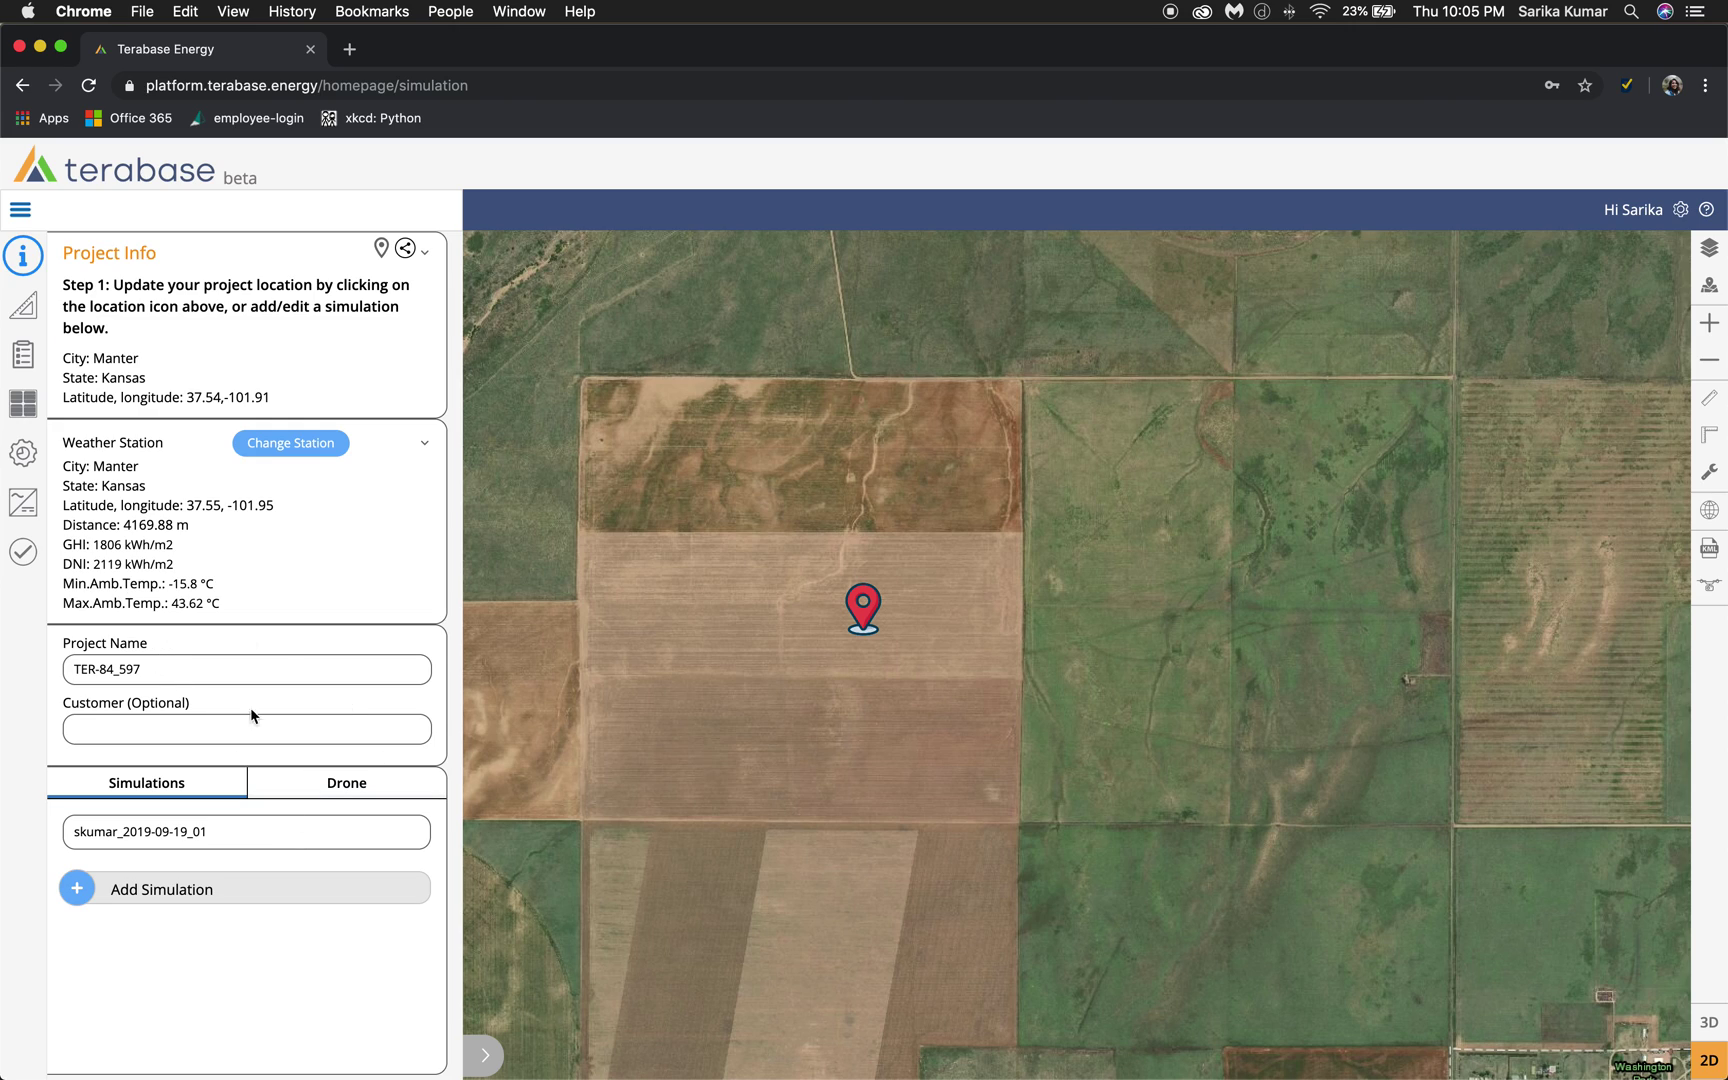
# Add a new simulation to the project, opening the Project Layout step
pyautogui.click(80, 889)
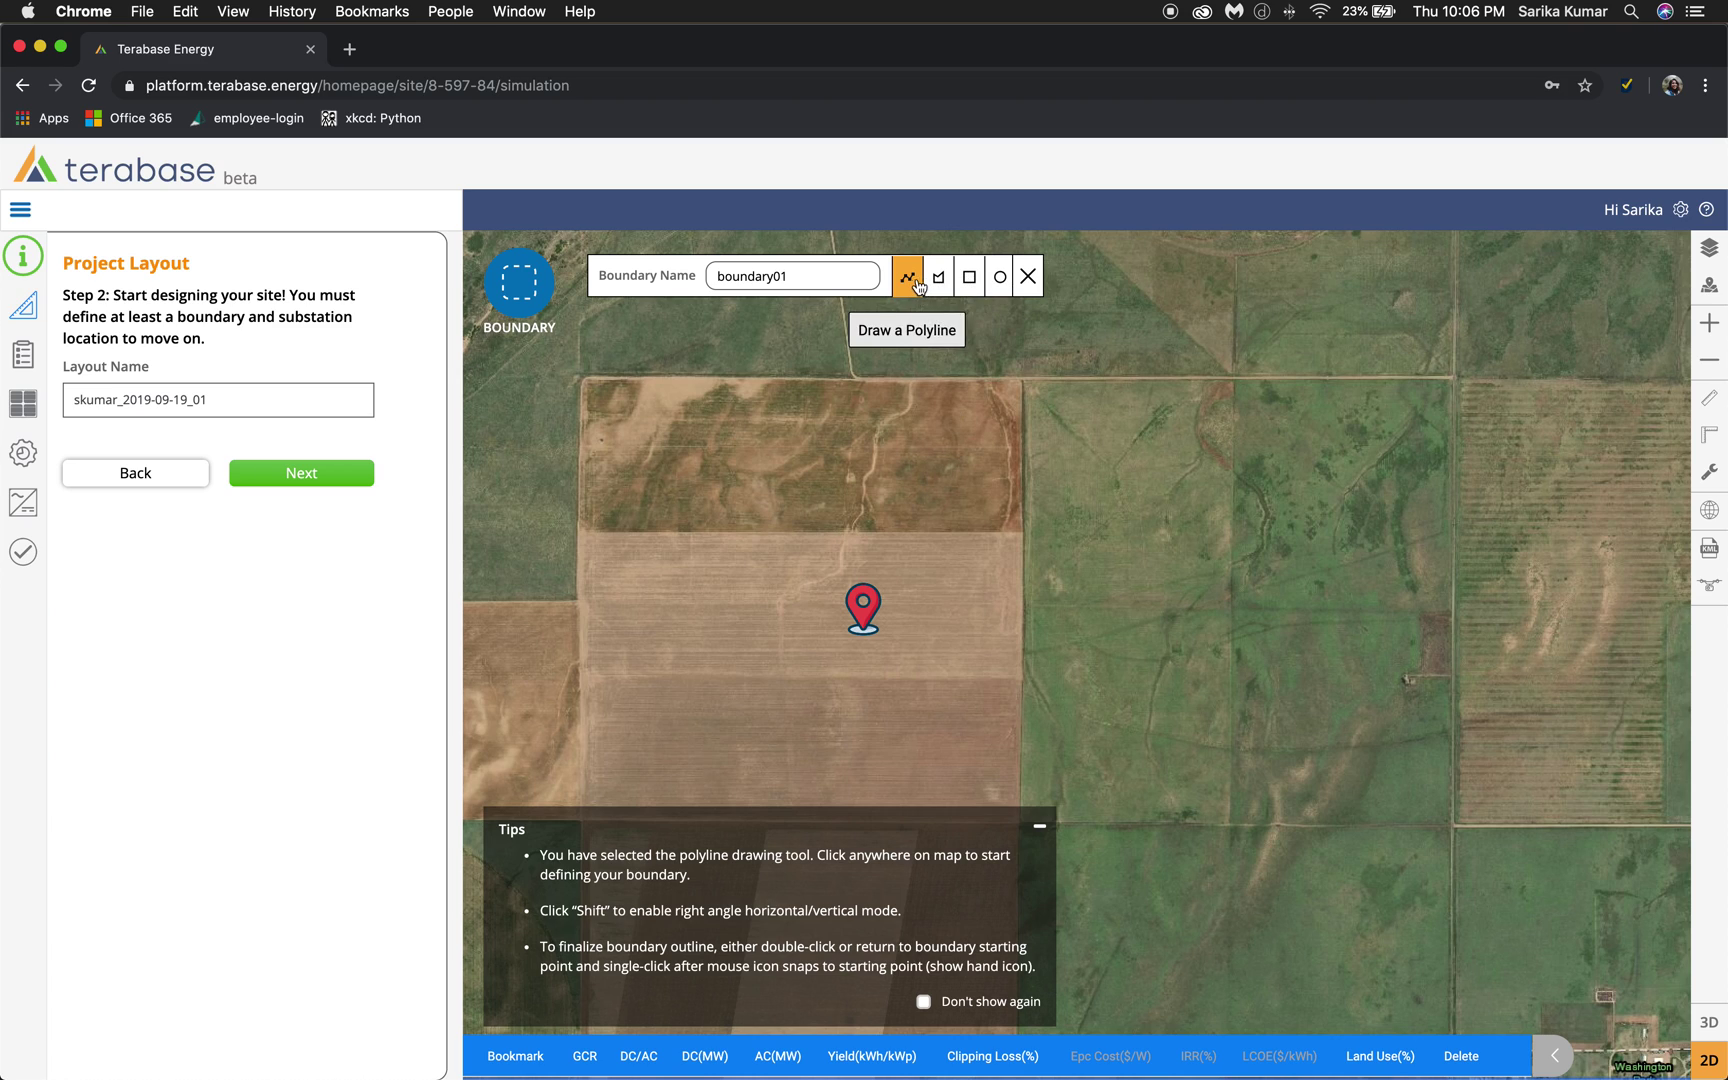
# Draw boundary01 as a 398.50-acre rectangle around the pinned fields and start the 50 × 50 m substation01
pyautogui.click(969, 288)
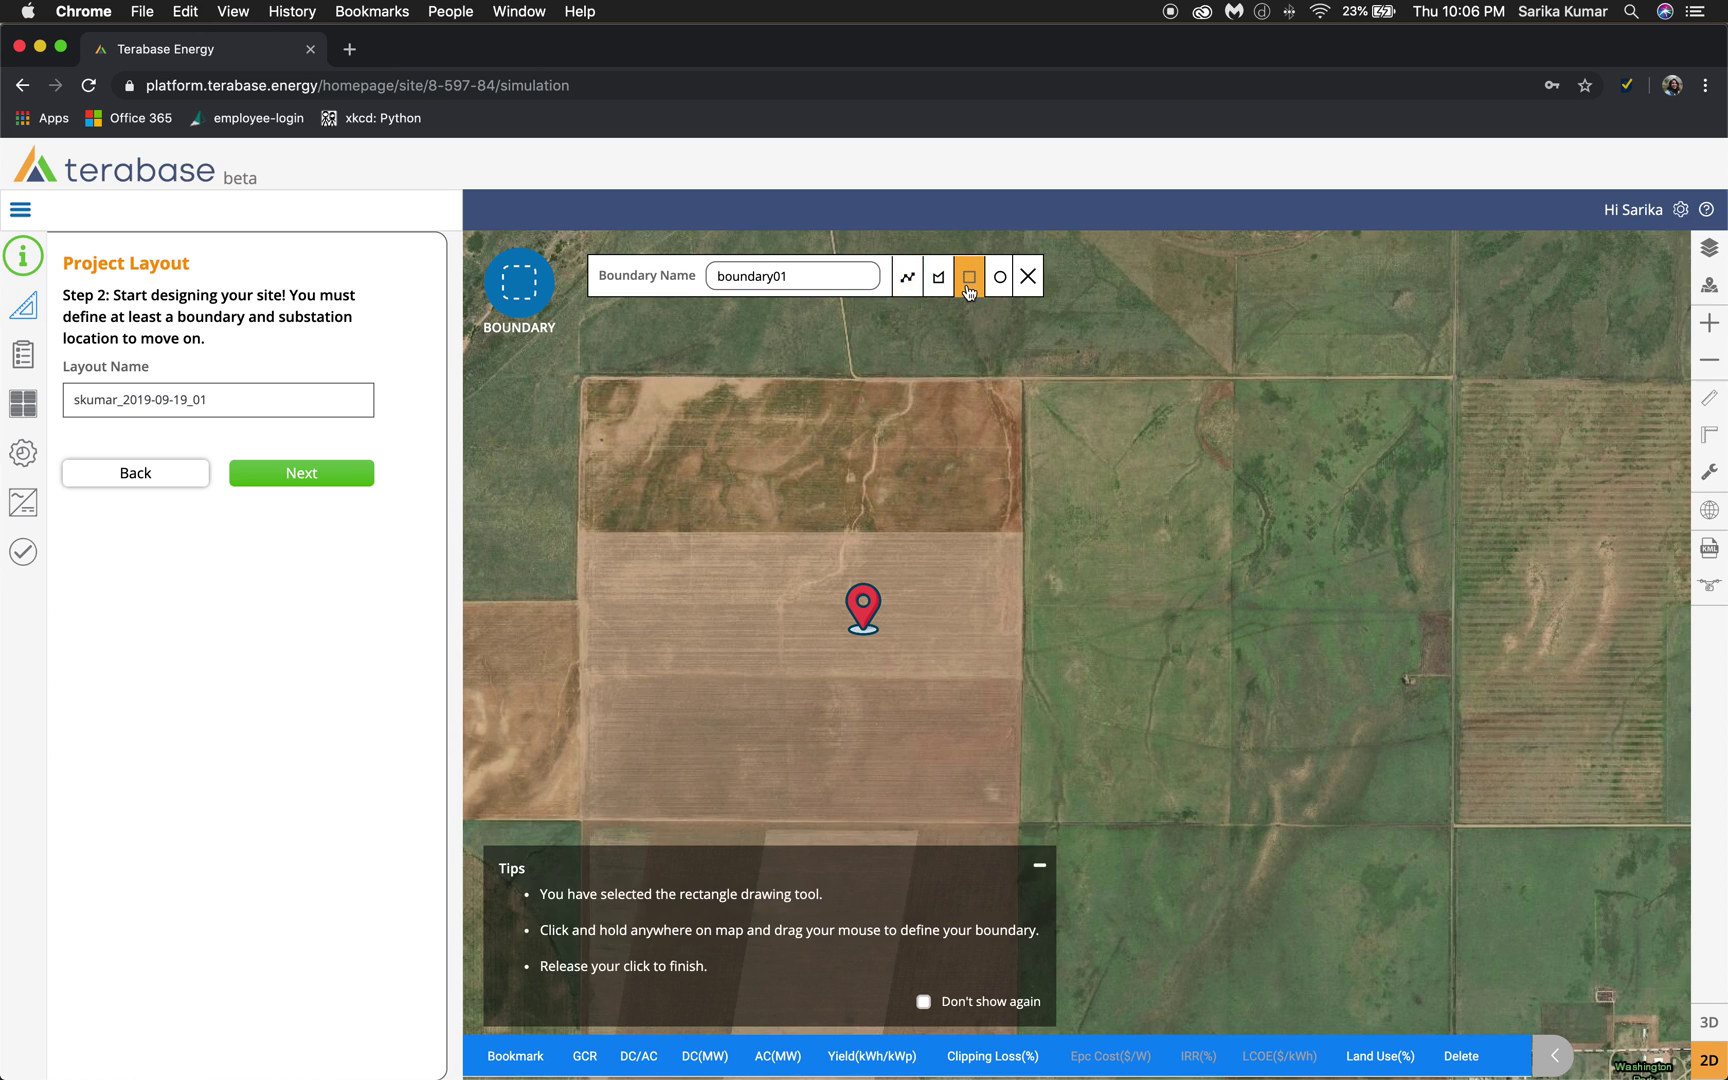
pyautogui.moveTo(678, 477)
pyautogui.mouseDown()
pyautogui.moveTo(782, 610)
pyautogui.moveTo(950, 683)
pyautogui.moveTo(1084, 697)
pyautogui.moveTo(1150, 733)
pyautogui.mouseUp()
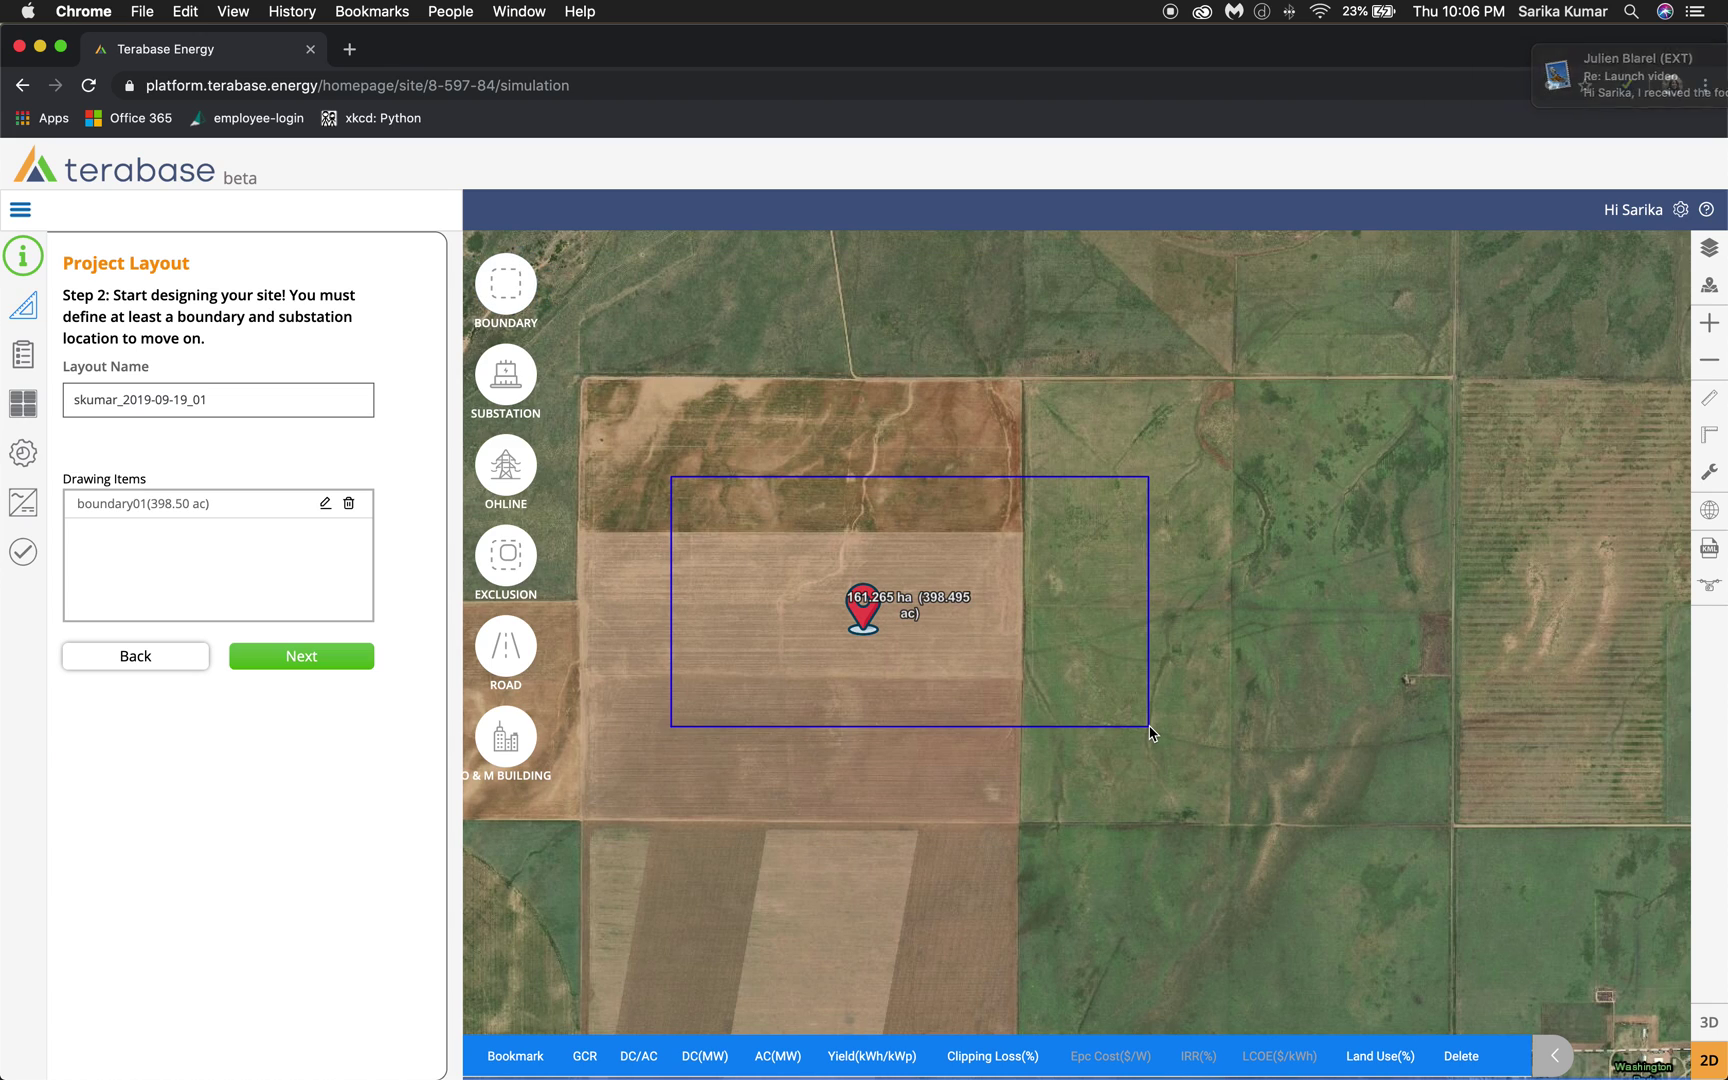
pyautogui.click(505, 375)
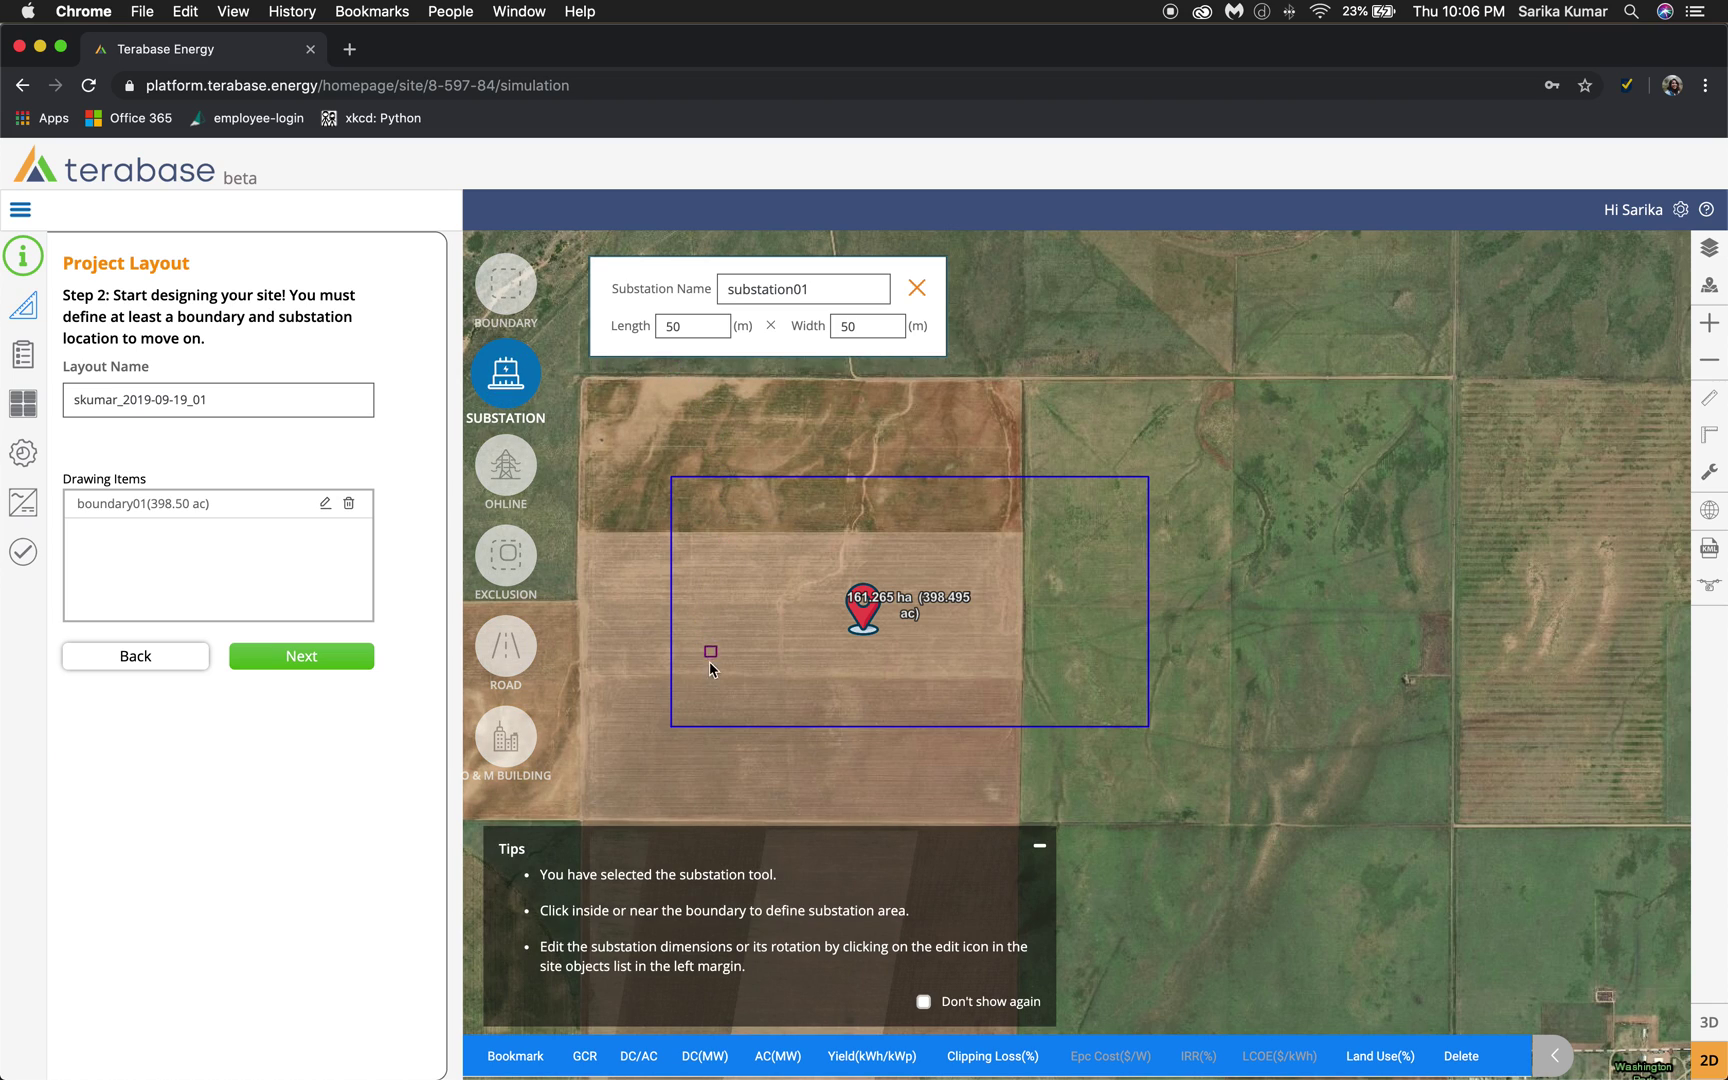
# Drop substation01 at the boundary's lower-left corner and start exclusion01
pyautogui.click(686, 716)
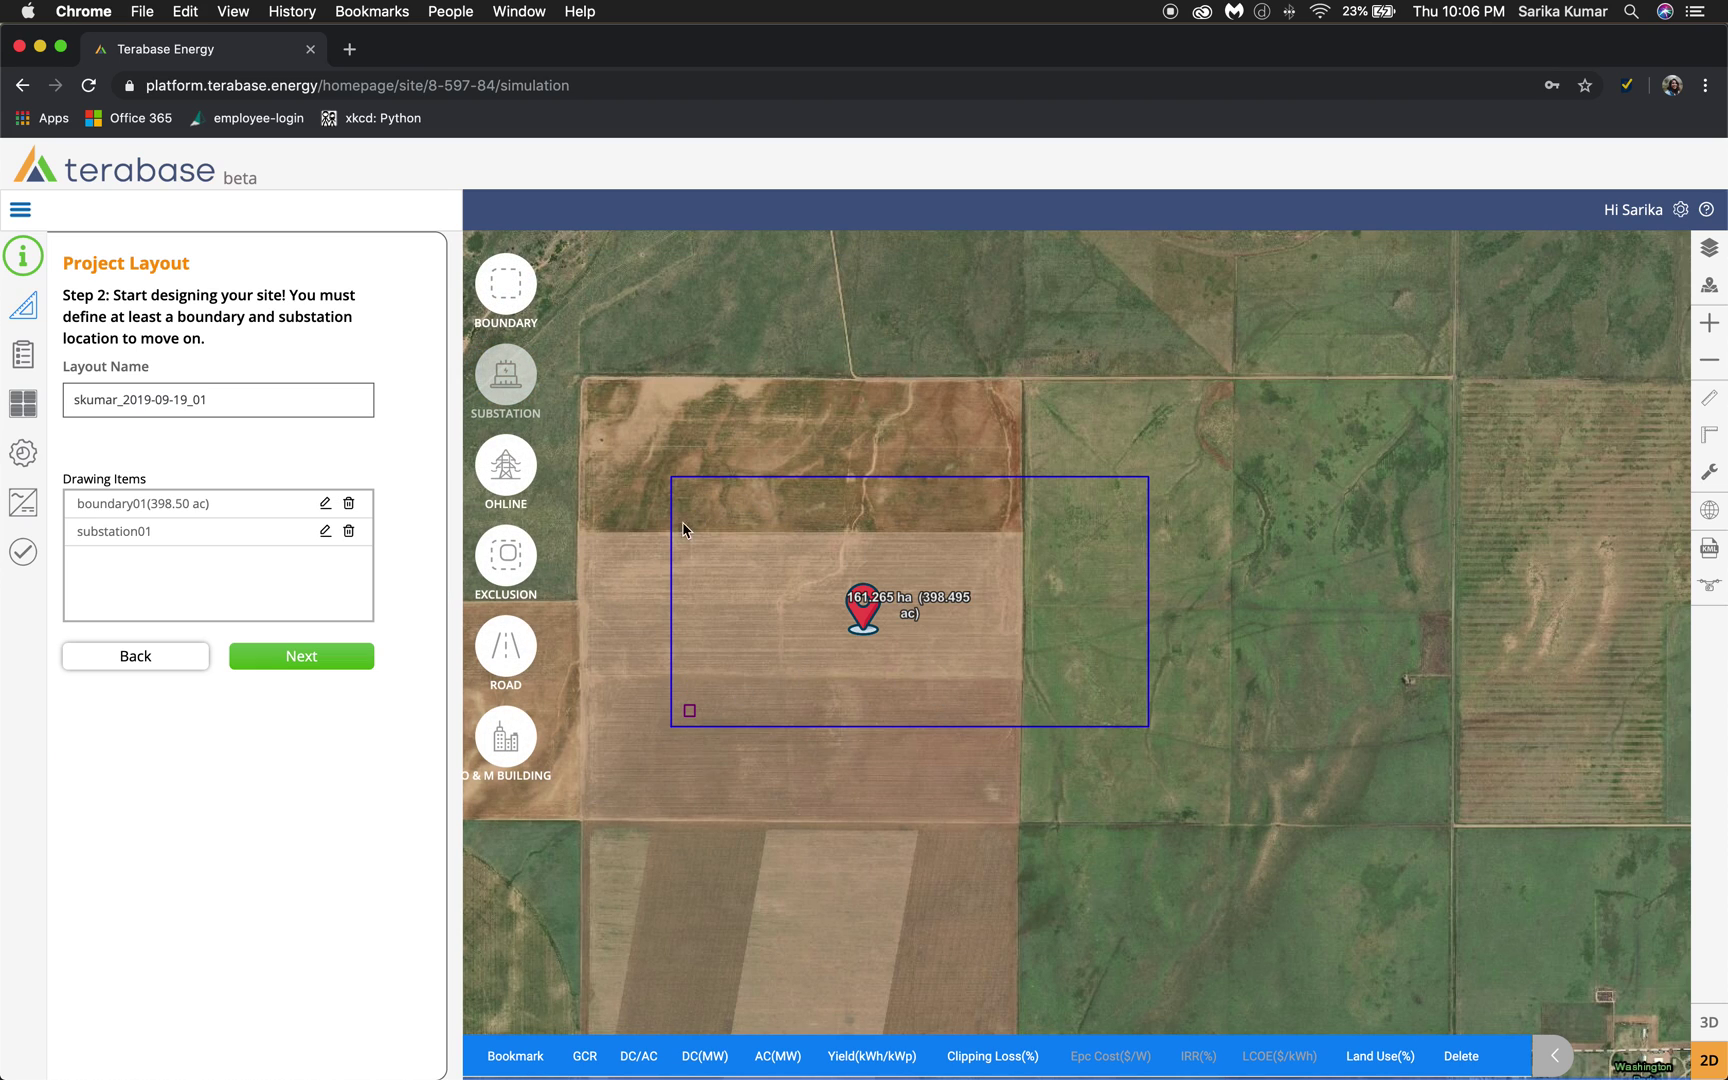
pyautogui.click(505, 553)
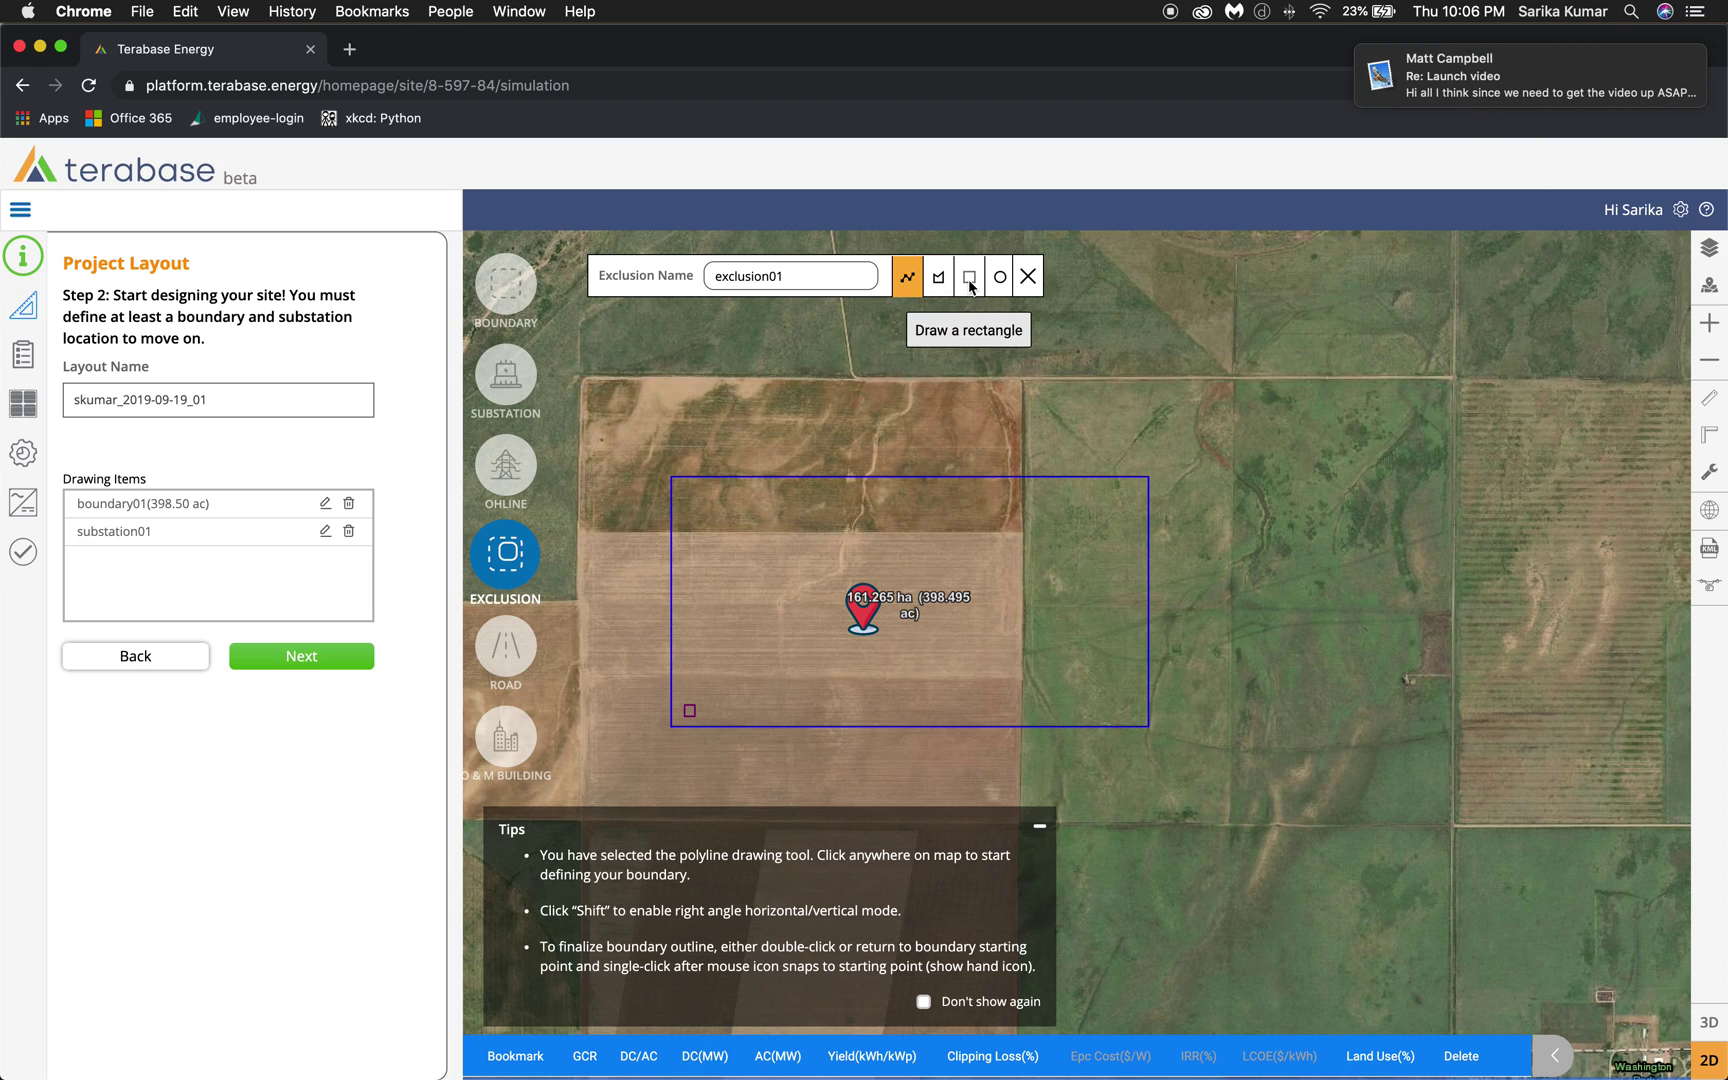
# Draw a 5.55-acre rectangular exclusion01 near the boundary's top edge and save the layout
pyautogui.click(969, 282)
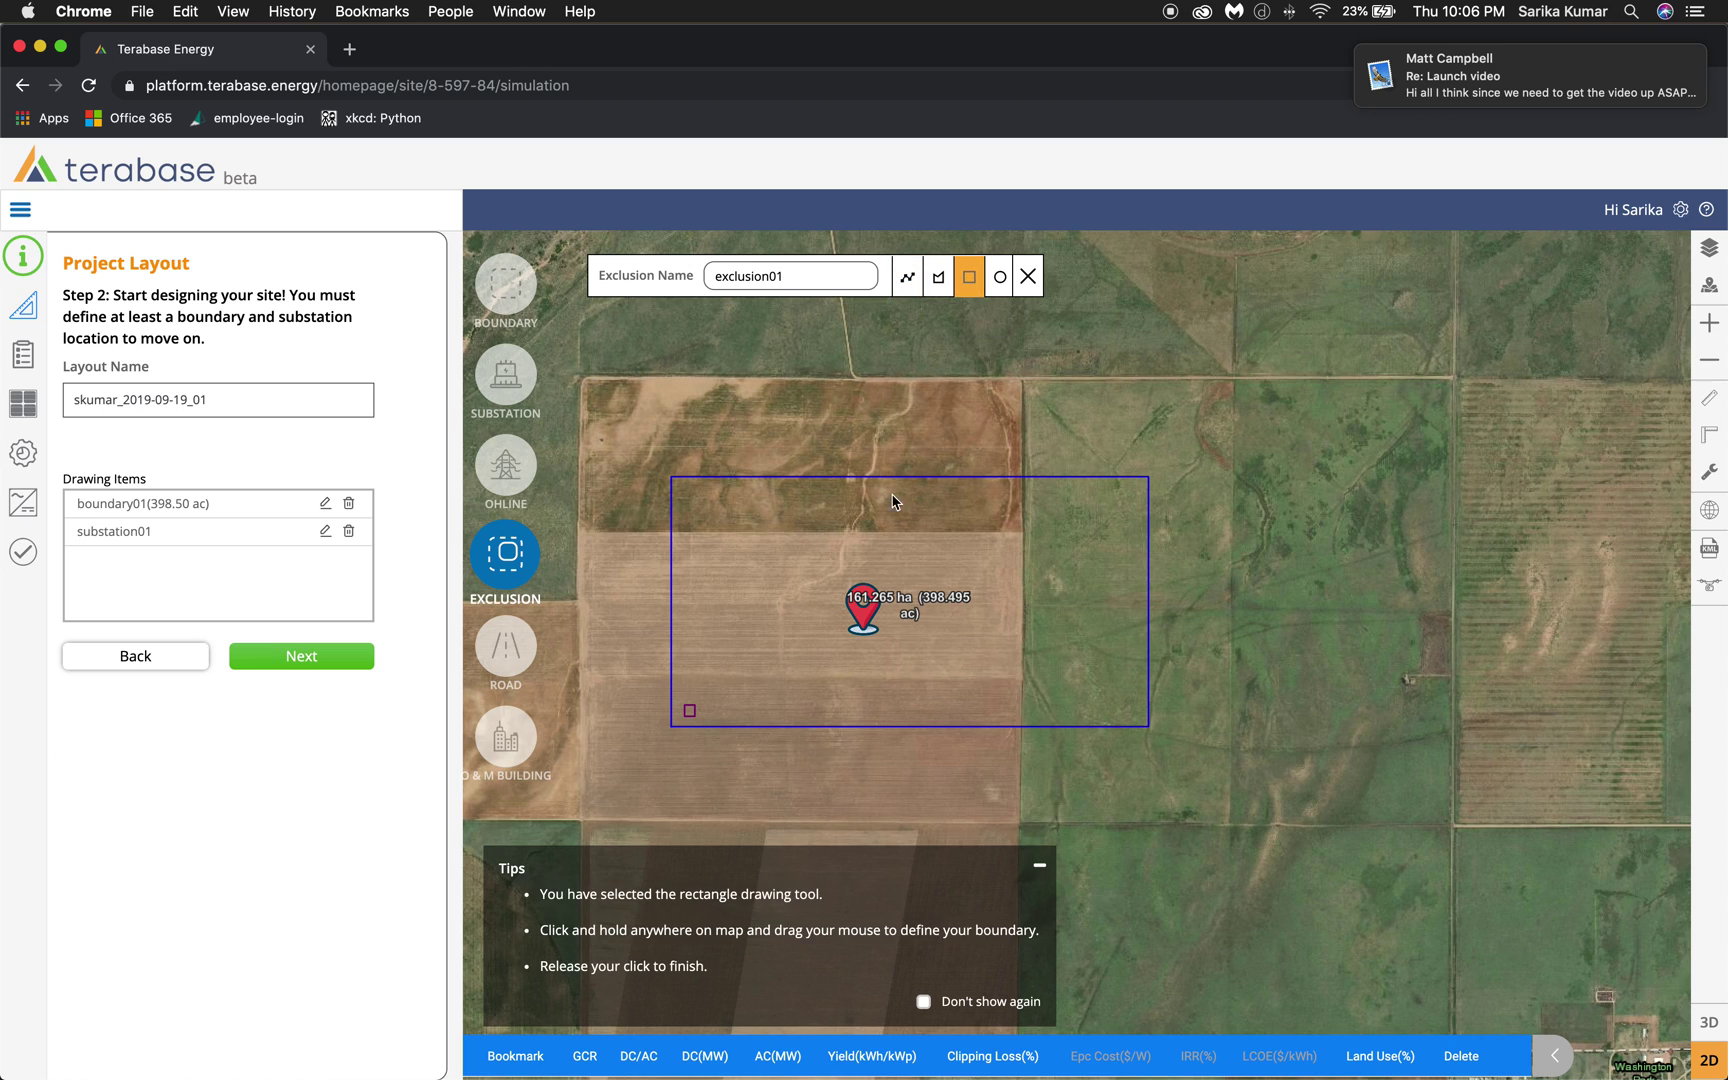
pyautogui.moveTo(831, 489); pyautogui.dragTo(890, 523)
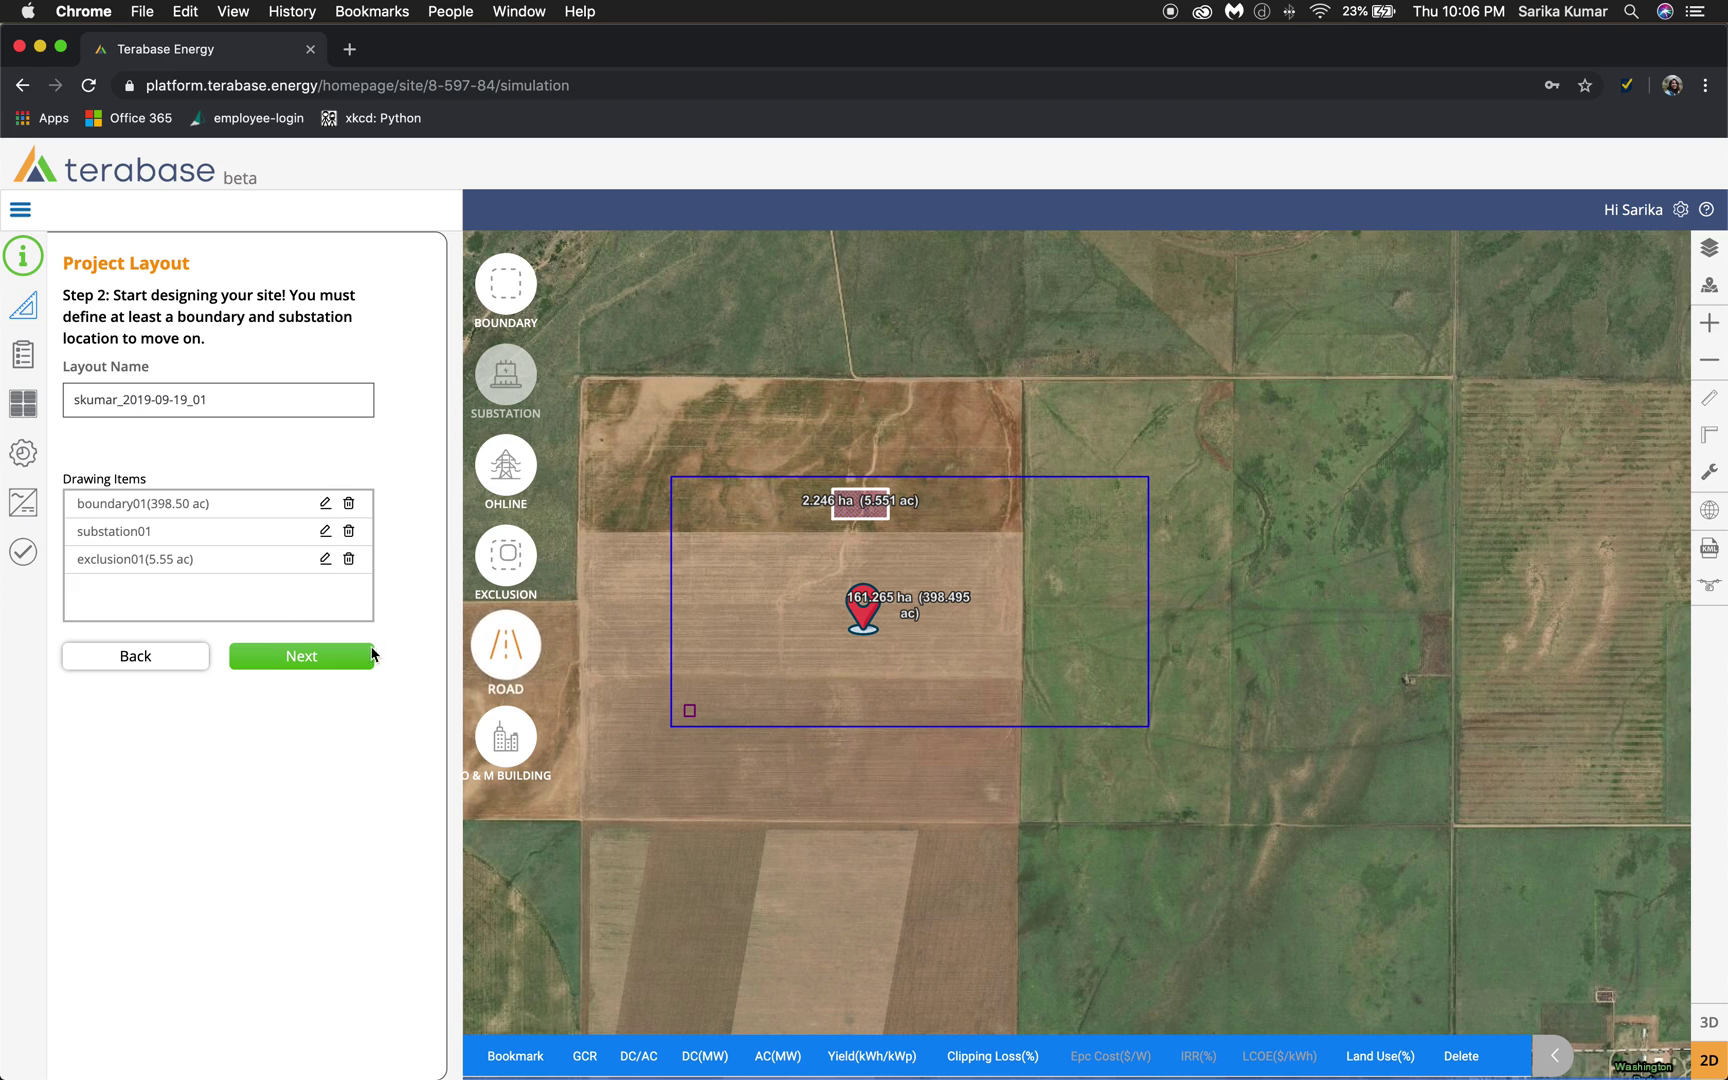
pyautogui.click(293, 658)
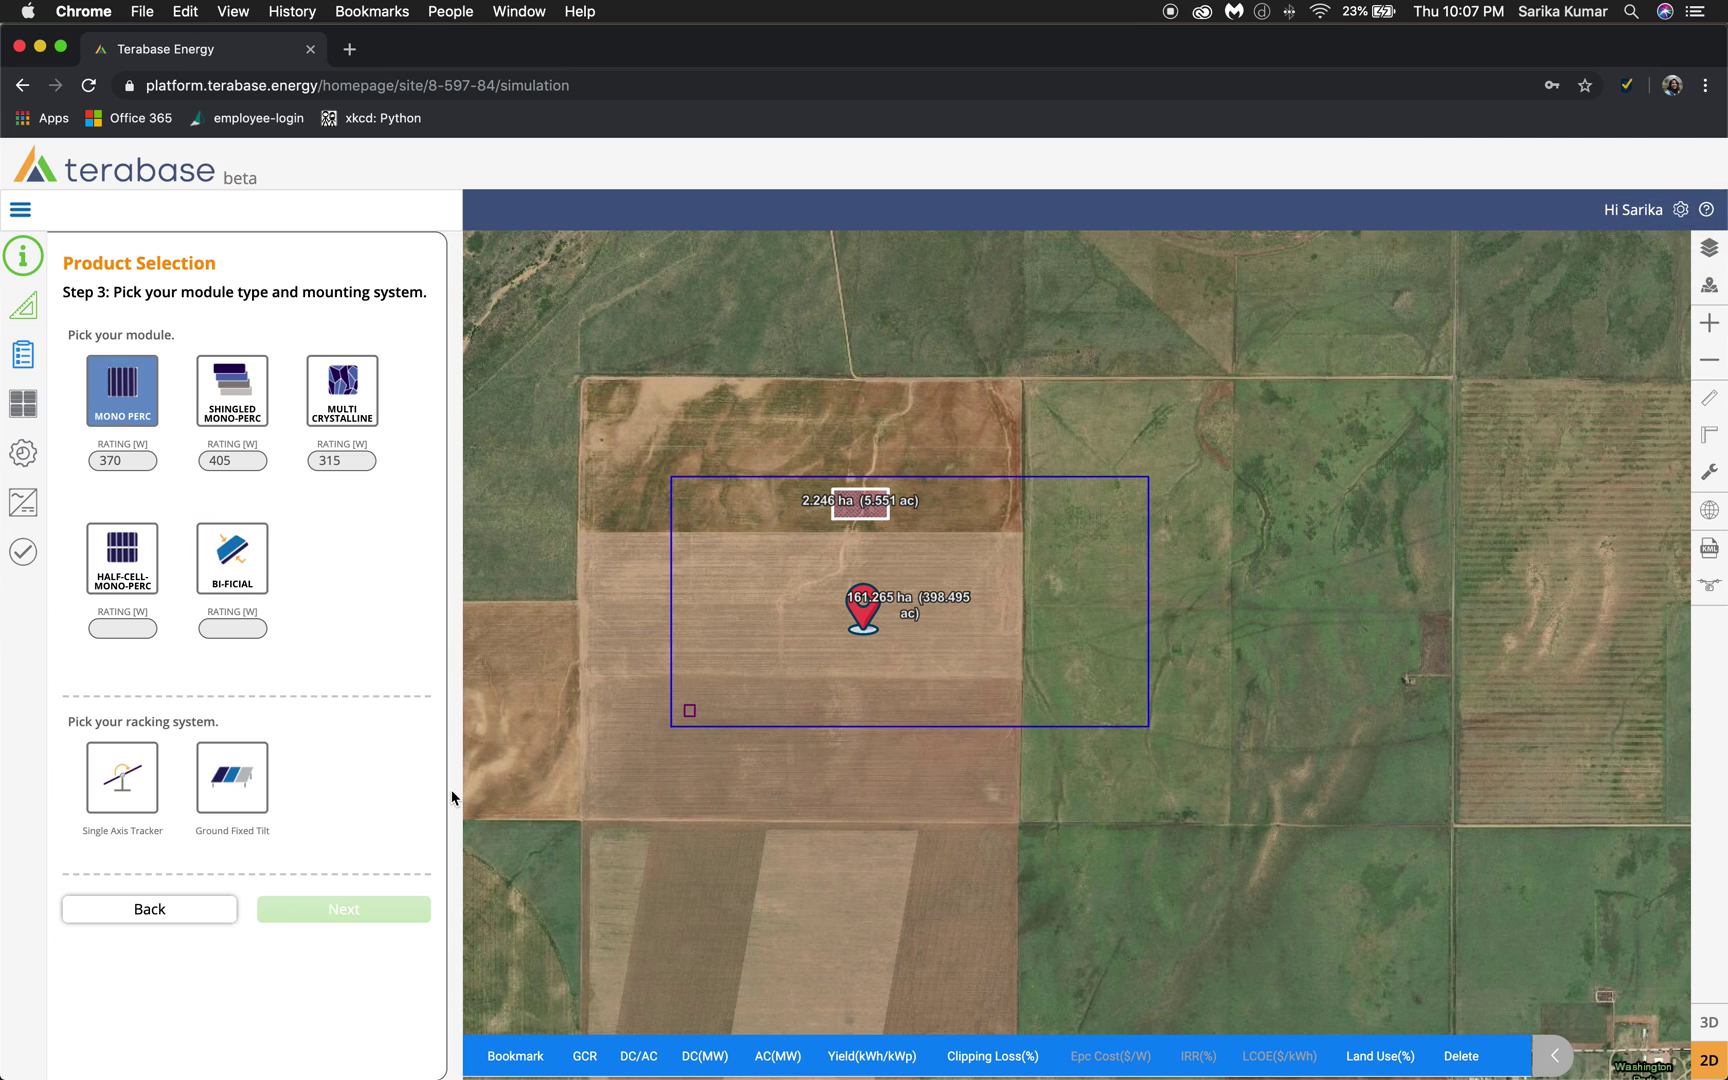
# Choose single-axis tracker racking, review the 2.5 MWac inverter summary, and save the product choice
pyautogui.click(117, 782)
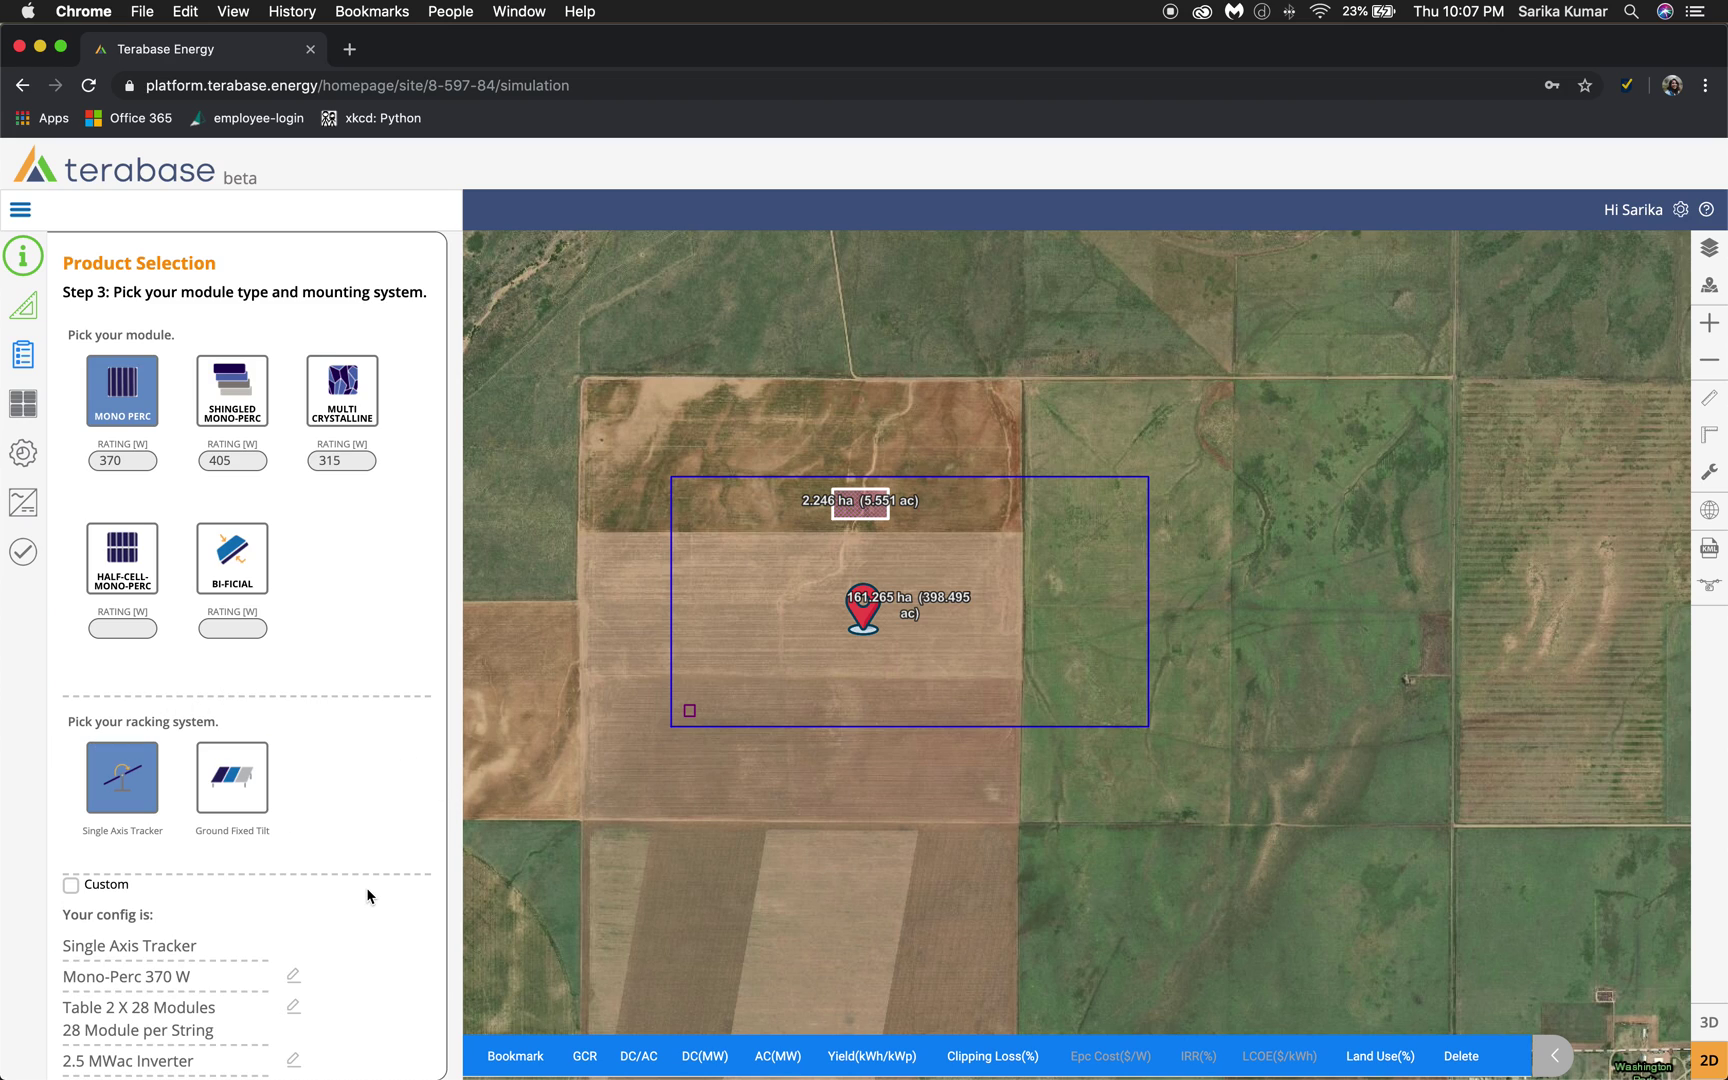
pyautogui.scroll(-2, 366, 887)
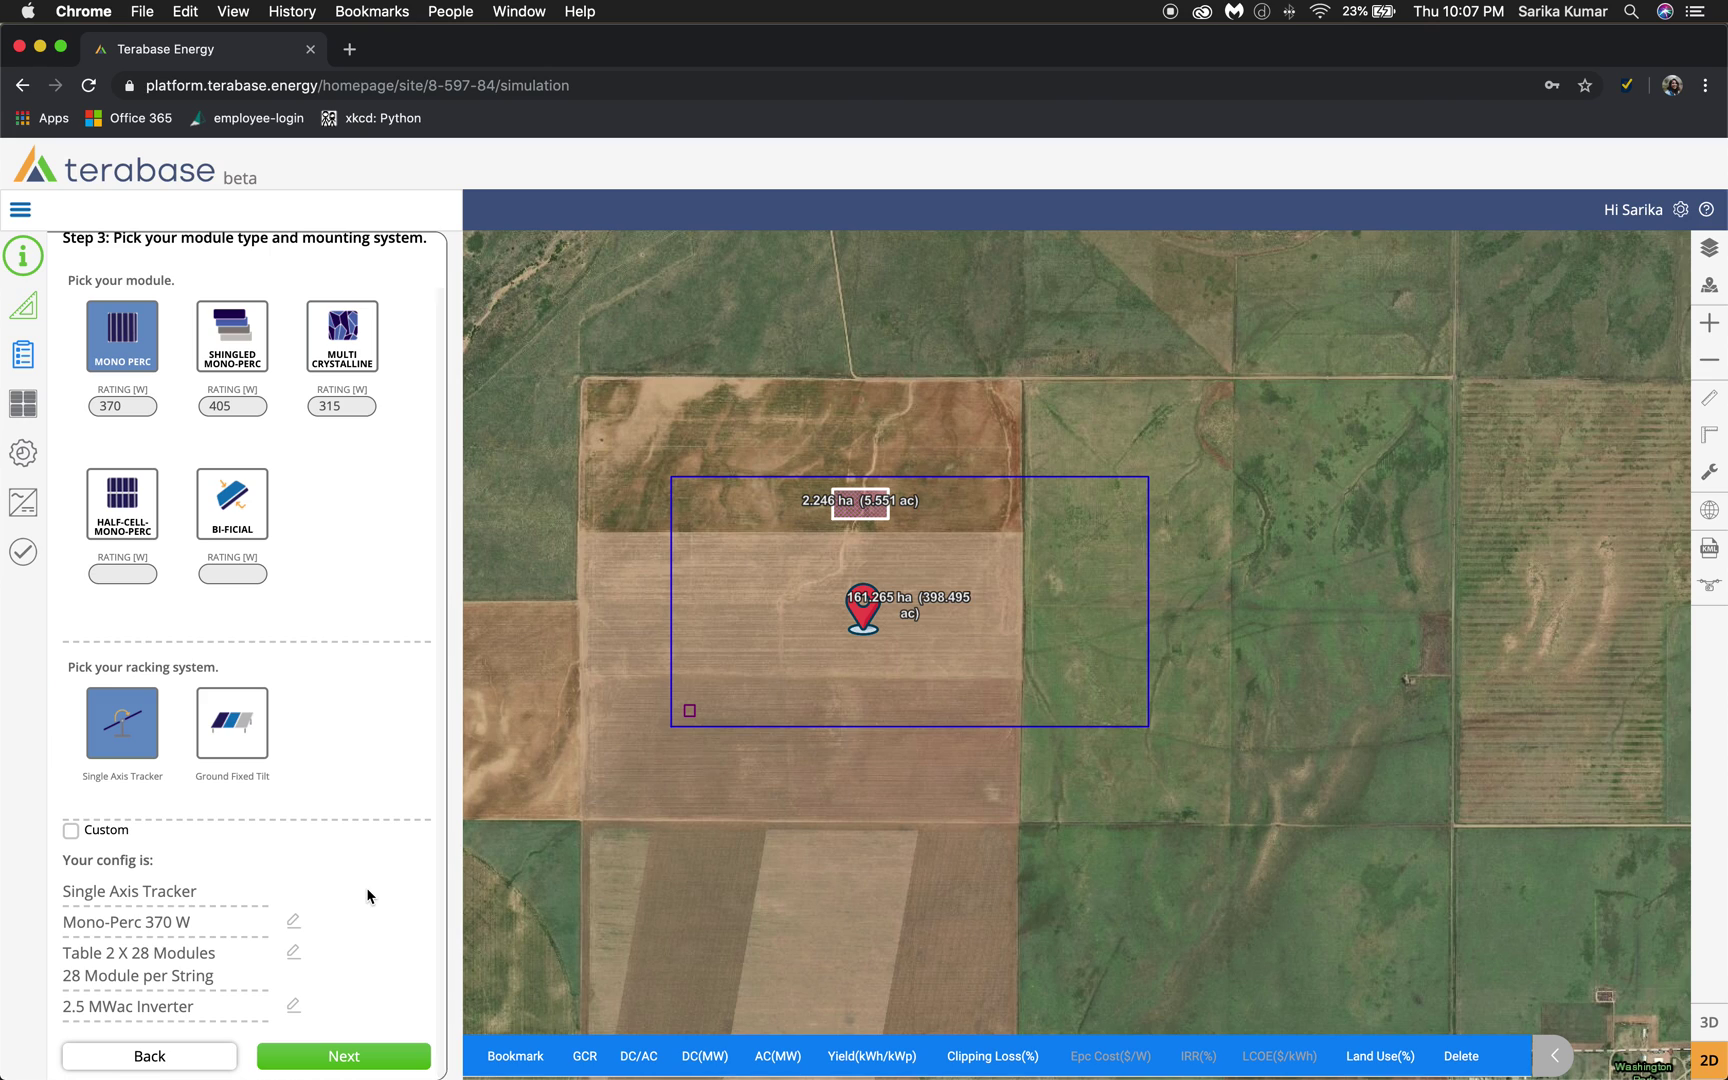
pyautogui.moveTo(193, 1010); pyautogui.dragTo(67, 1007)
pyautogui.click(166, 1004)
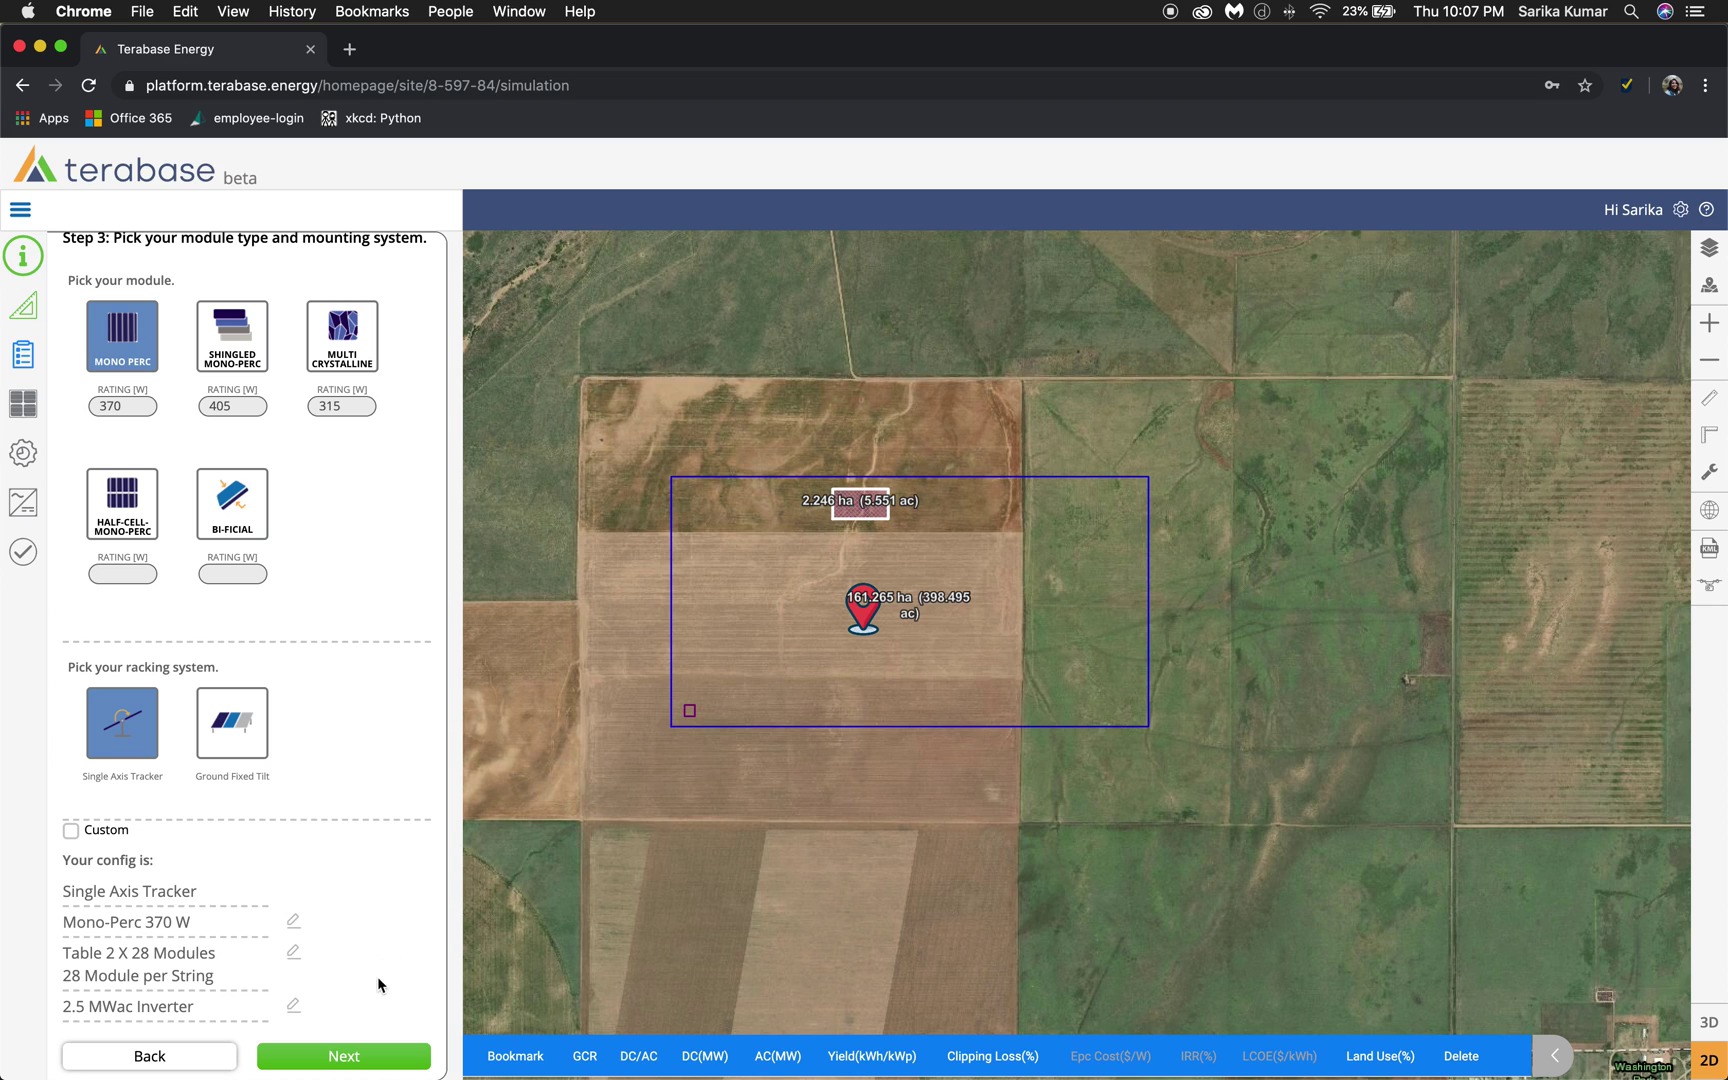
pyautogui.click(346, 1056)
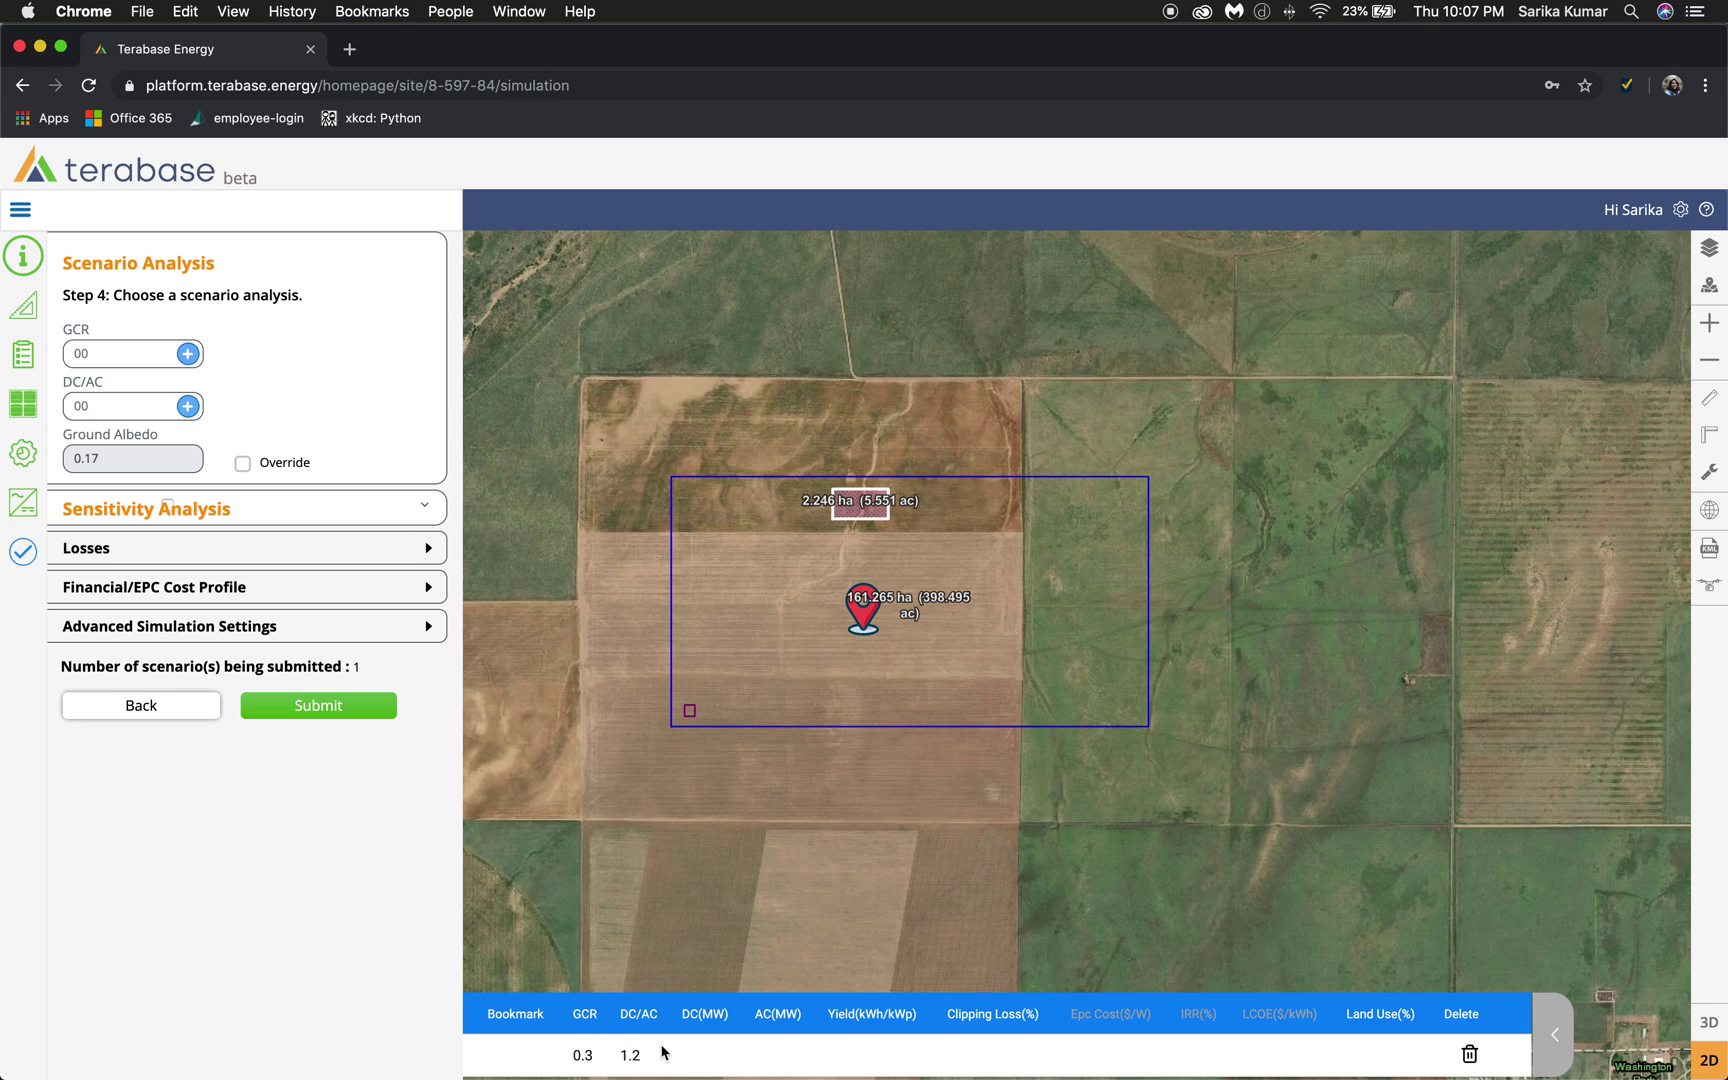
pyautogui.click(426, 511)
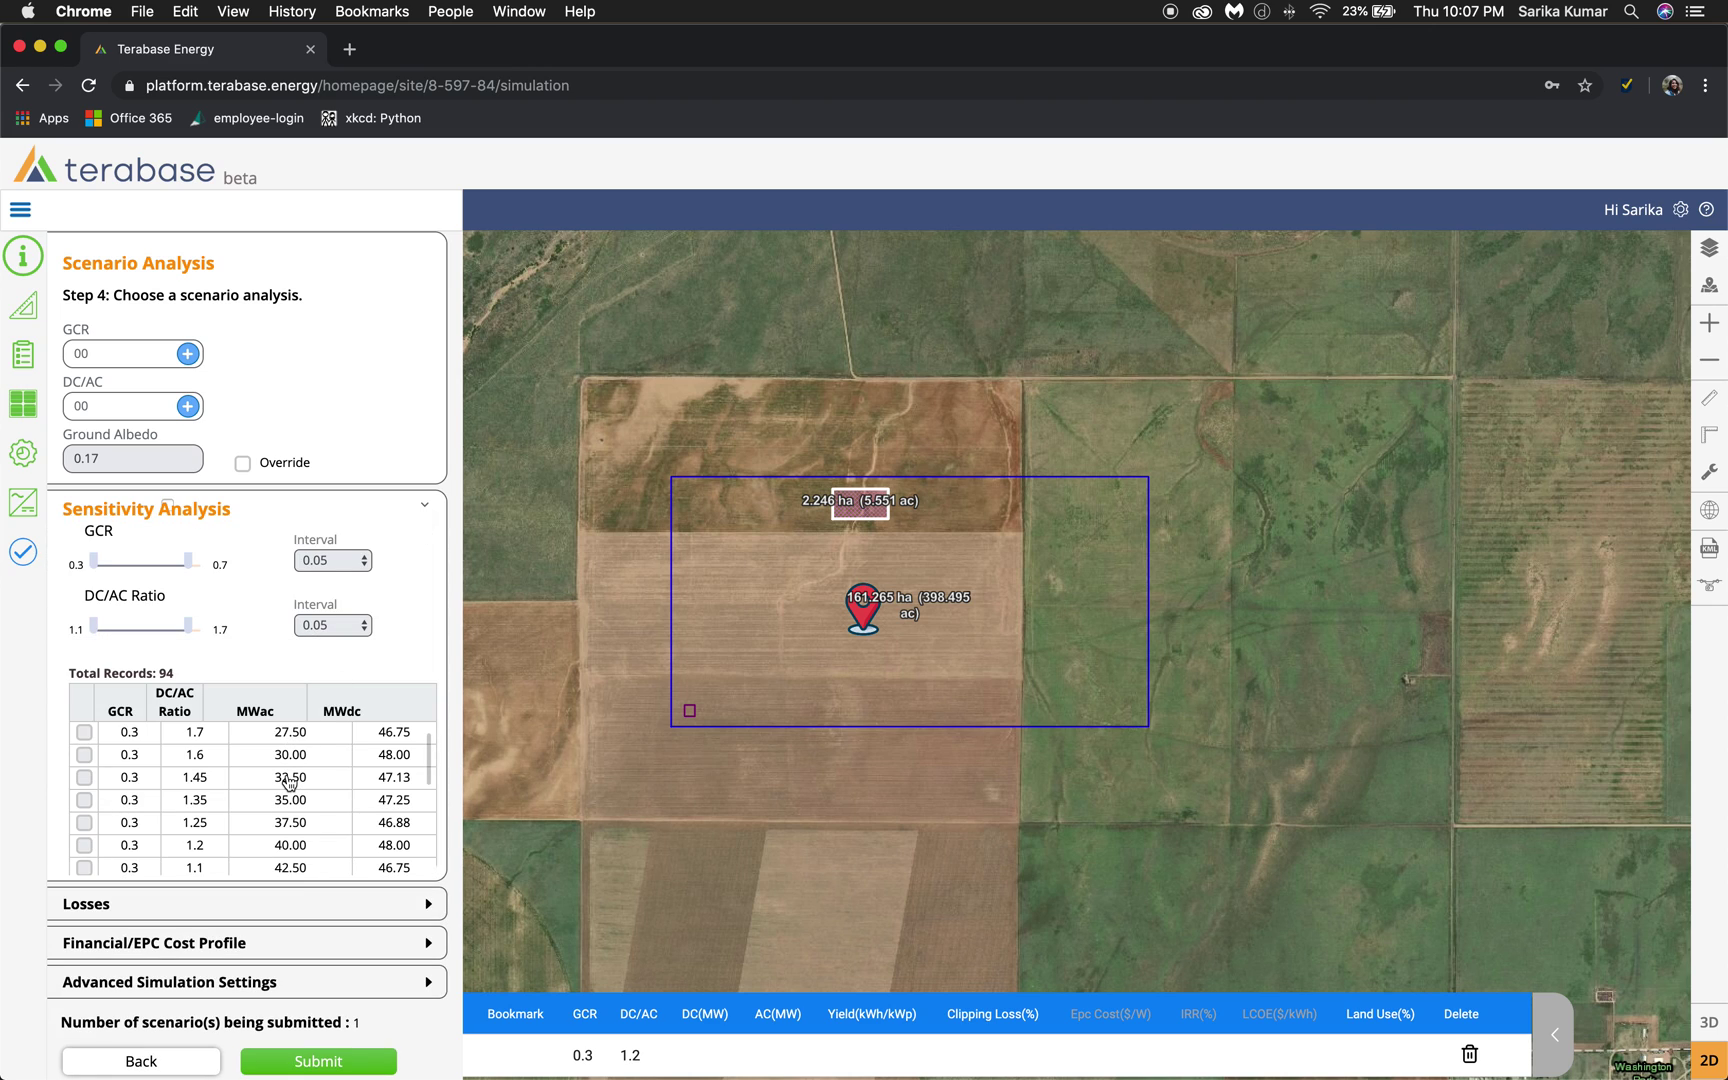
pyautogui.scroll(-8, 289, 782)
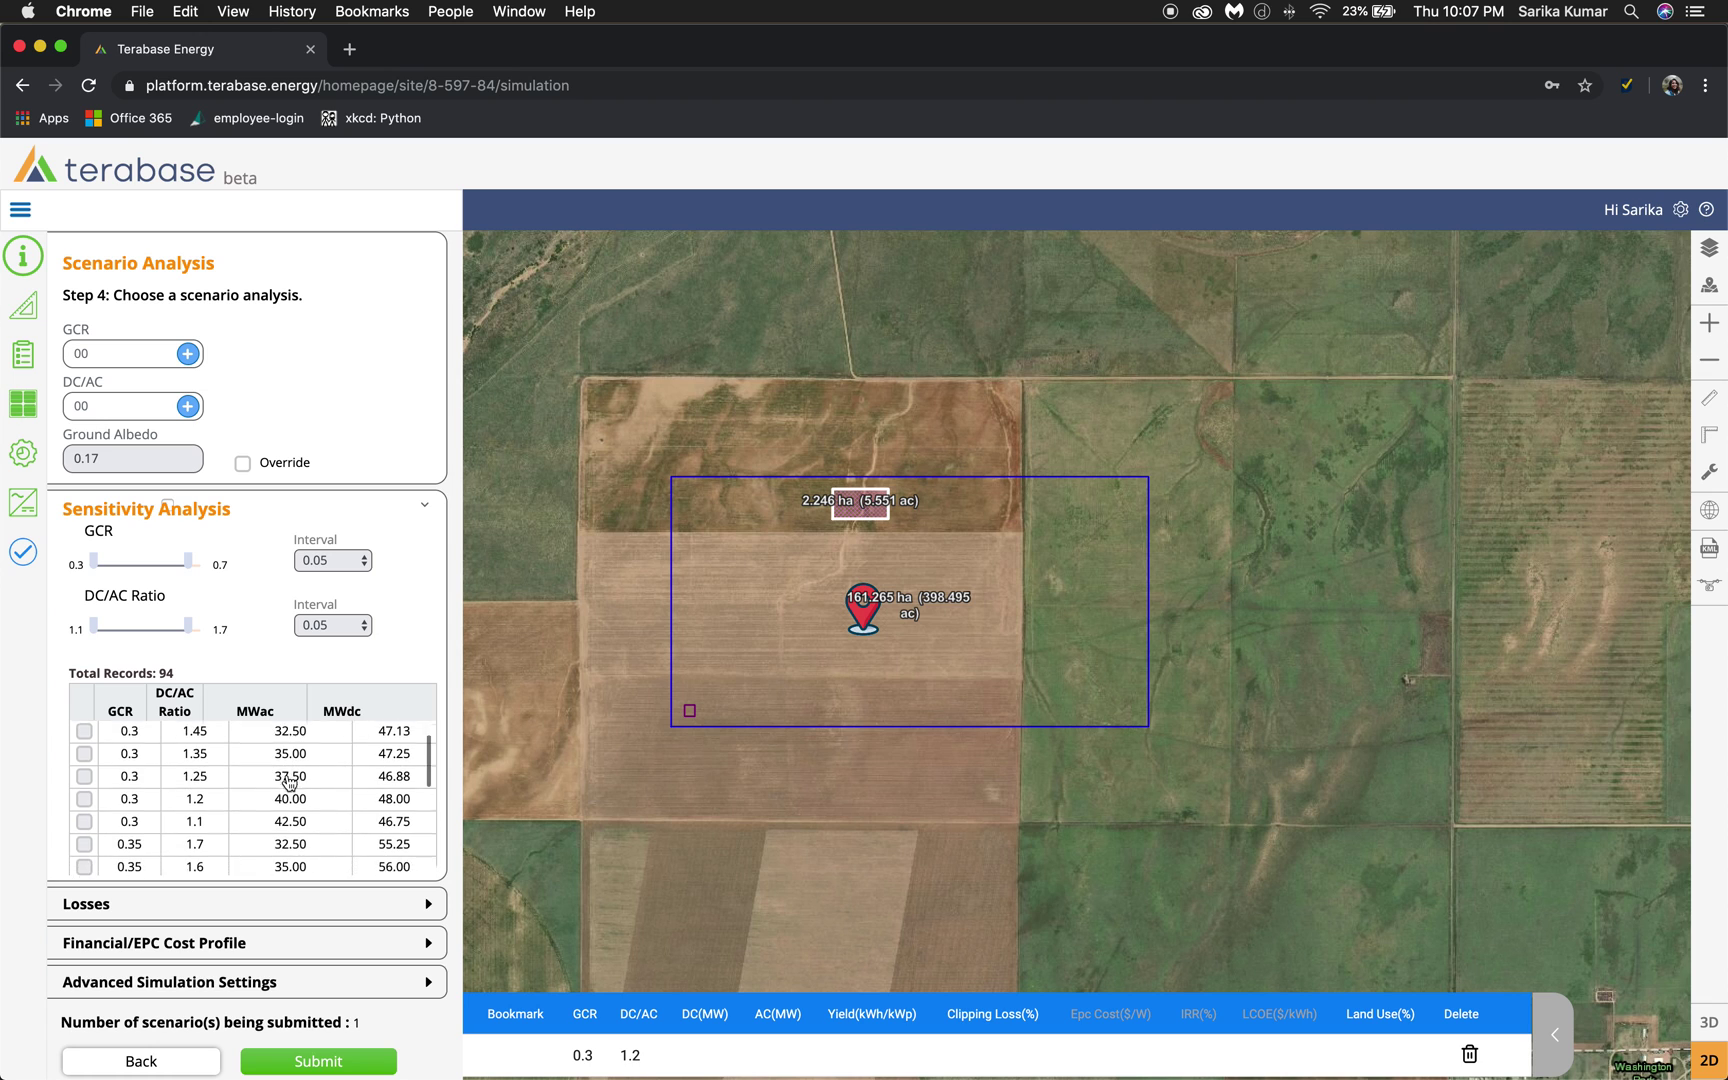
pyautogui.scroll(-8, 289, 782)
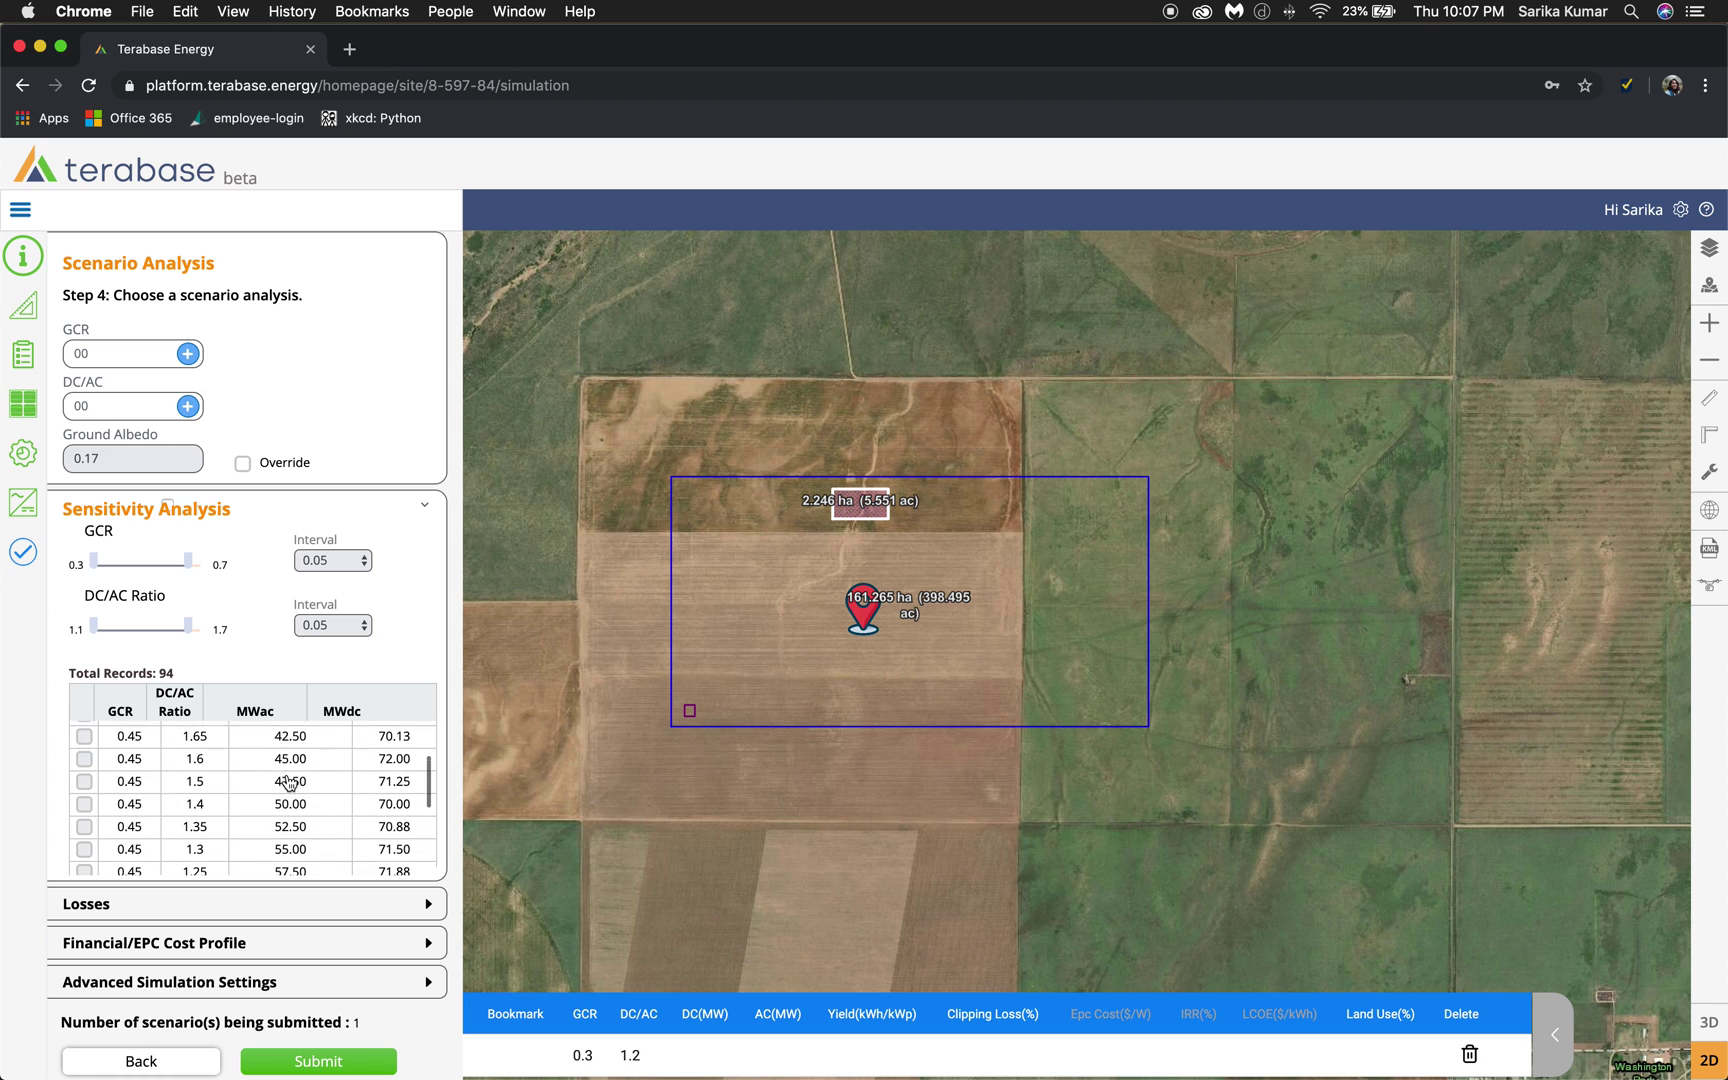
pyautogui.scroll(15, 289, 782)
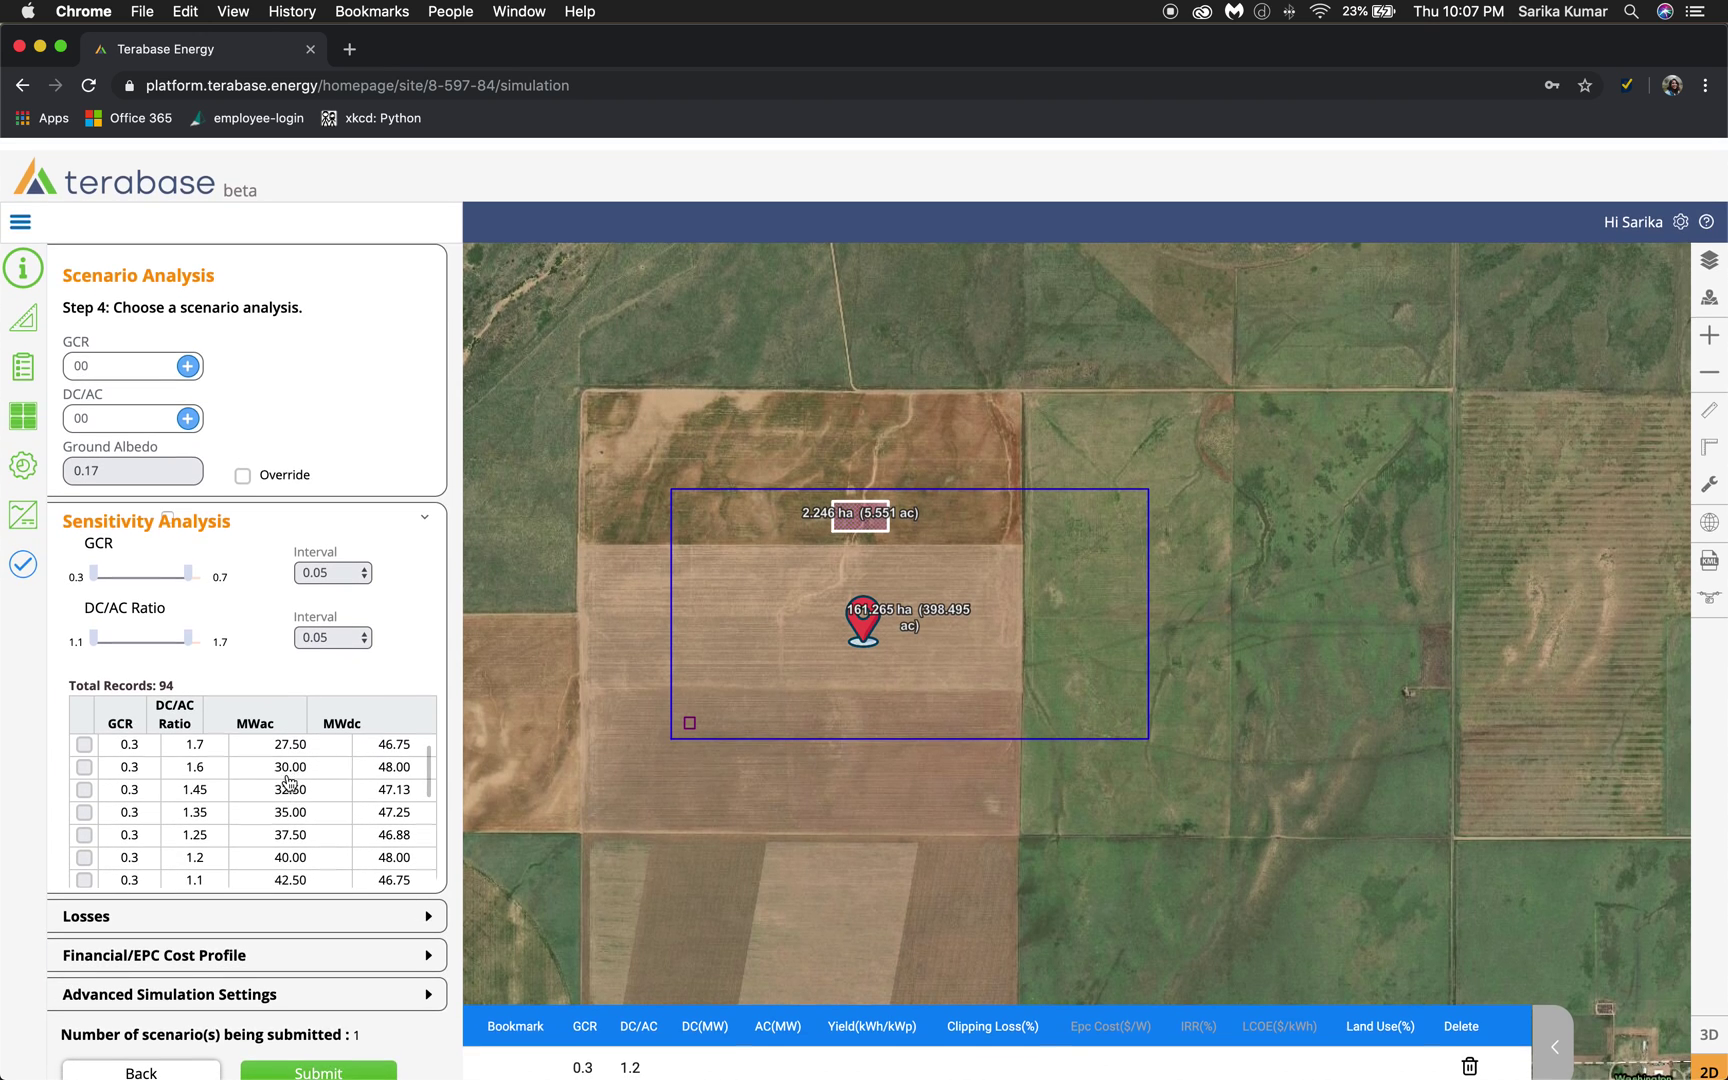
pyautogui.click(425, 507)
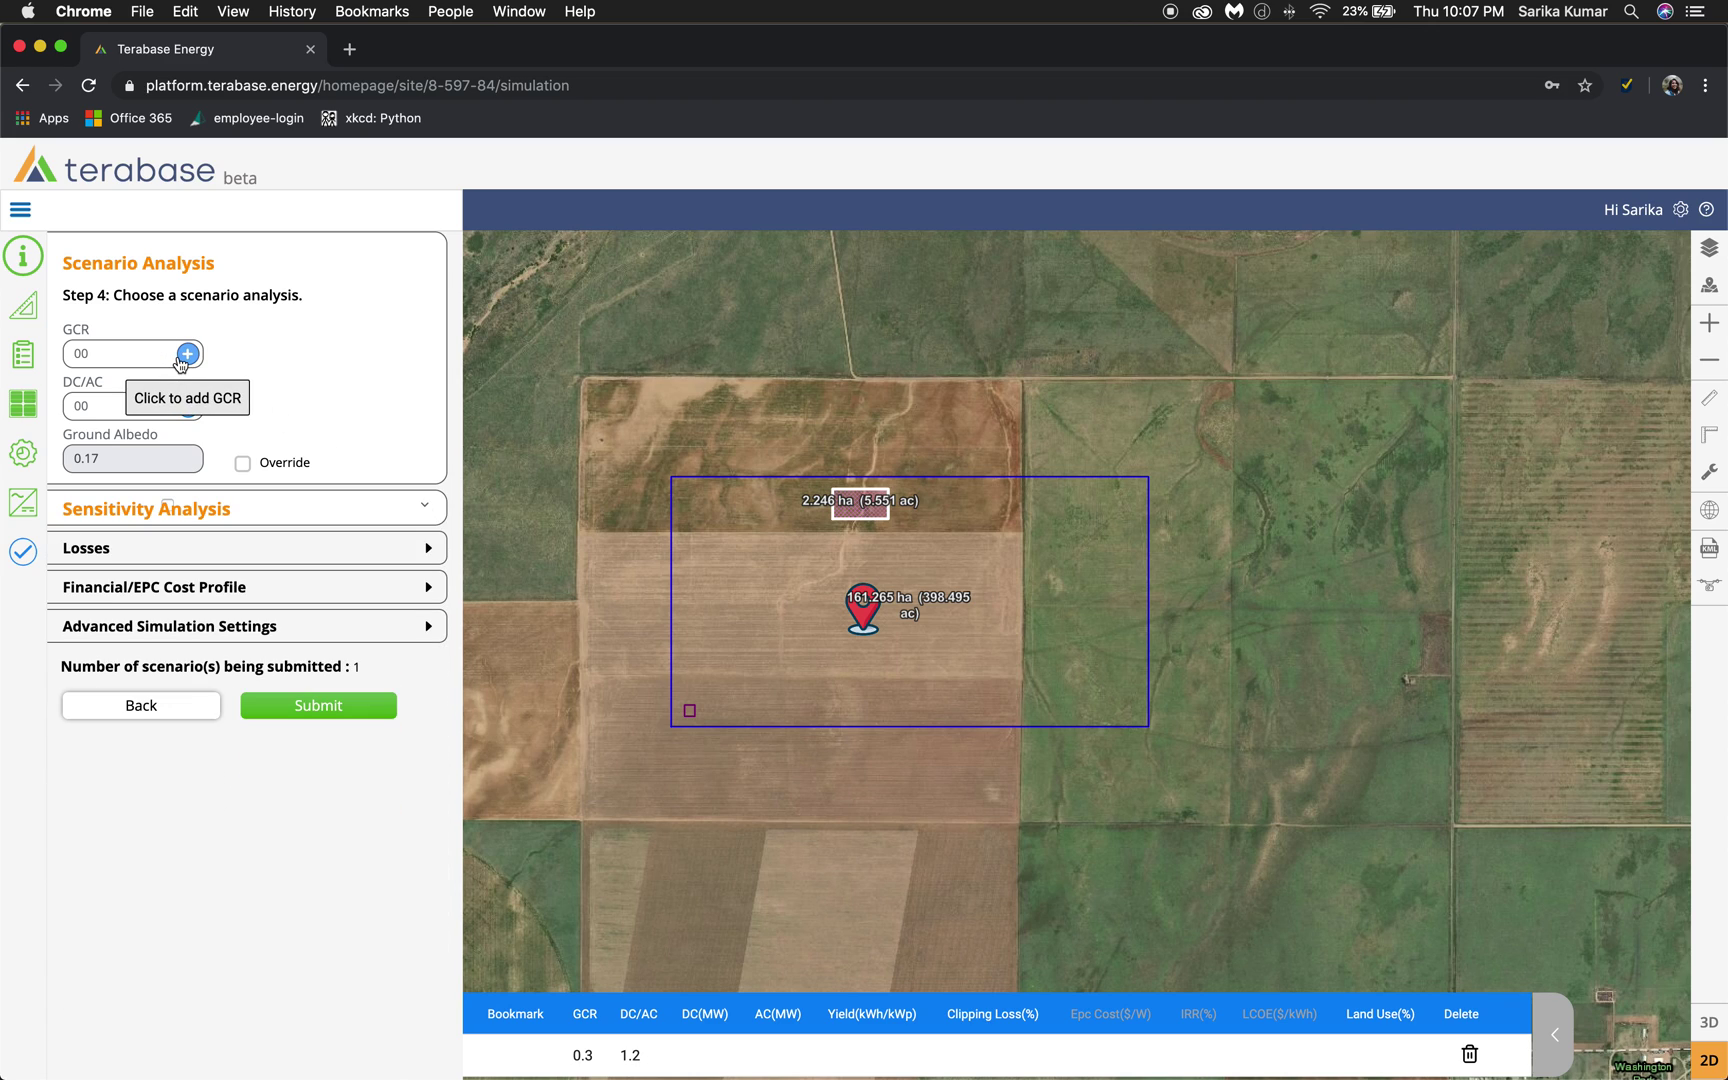
# Enter GCR 0.4 and DC/AC 1.2, then add the scenario to the queue
pyautogui.click(145, 355)
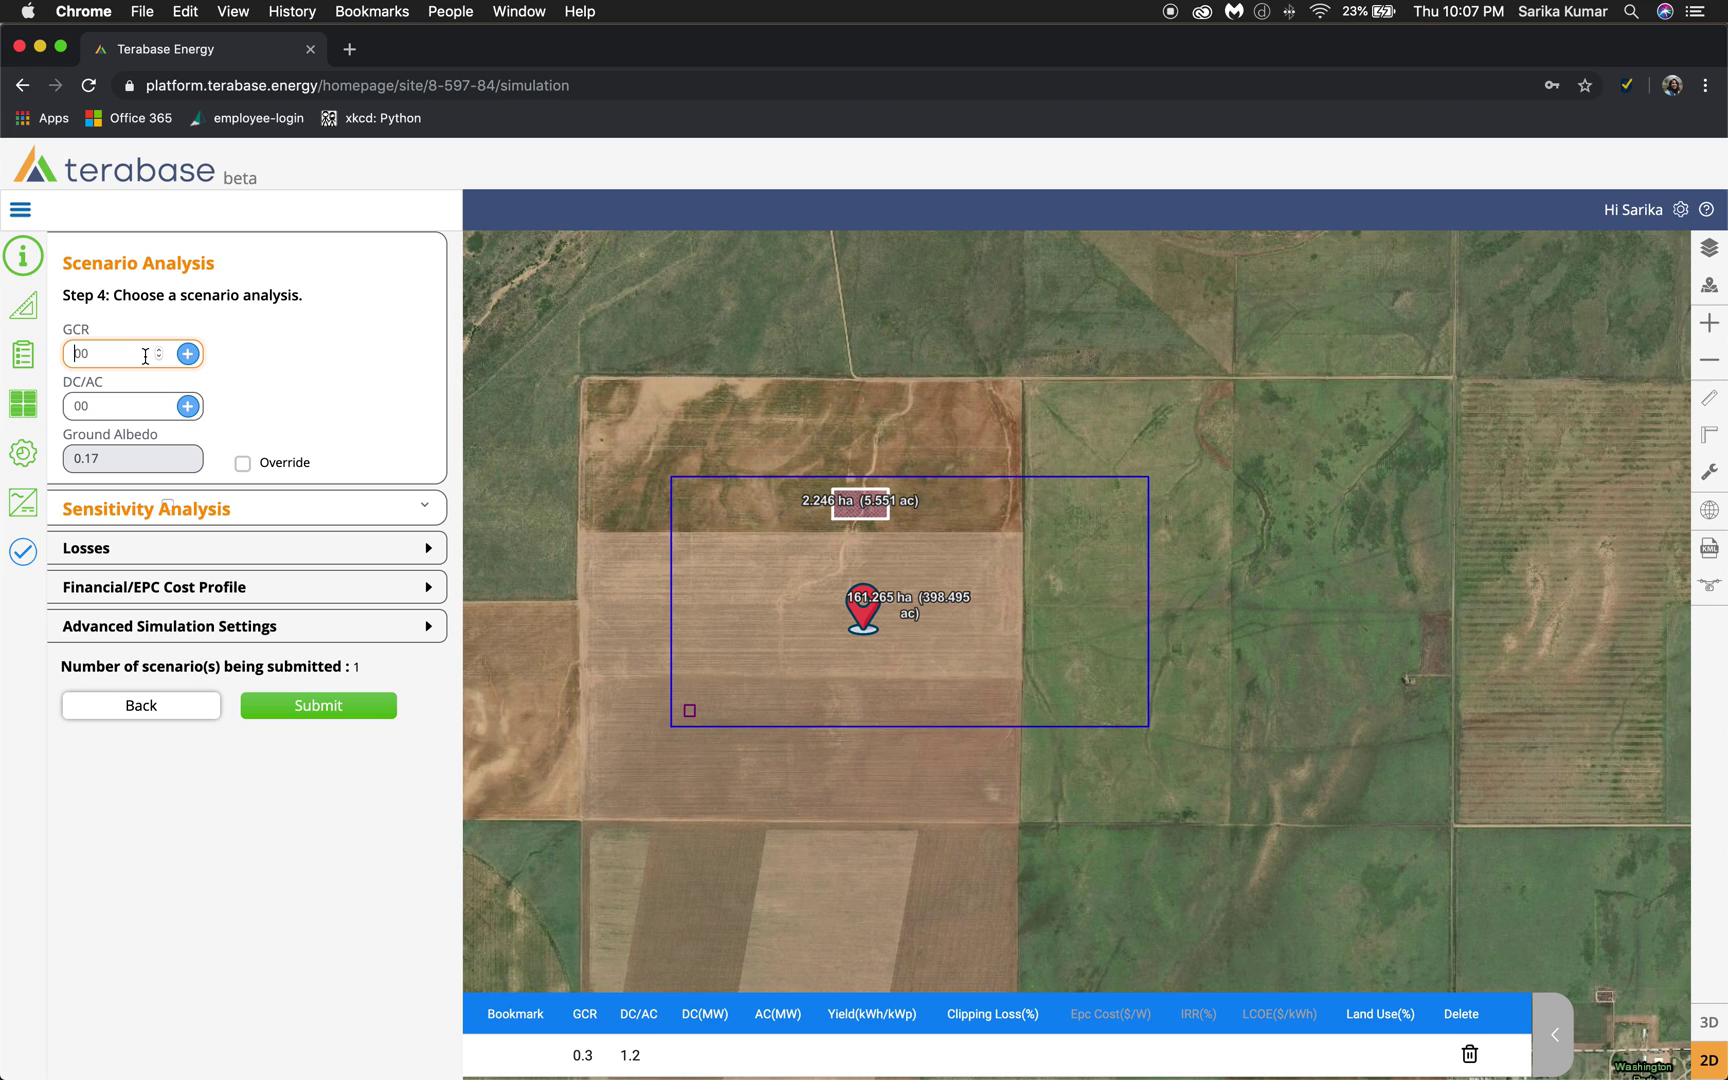
pyautogui.write('.4')
pyautogui.click(128, 405)
pyautogui.write('1.2')
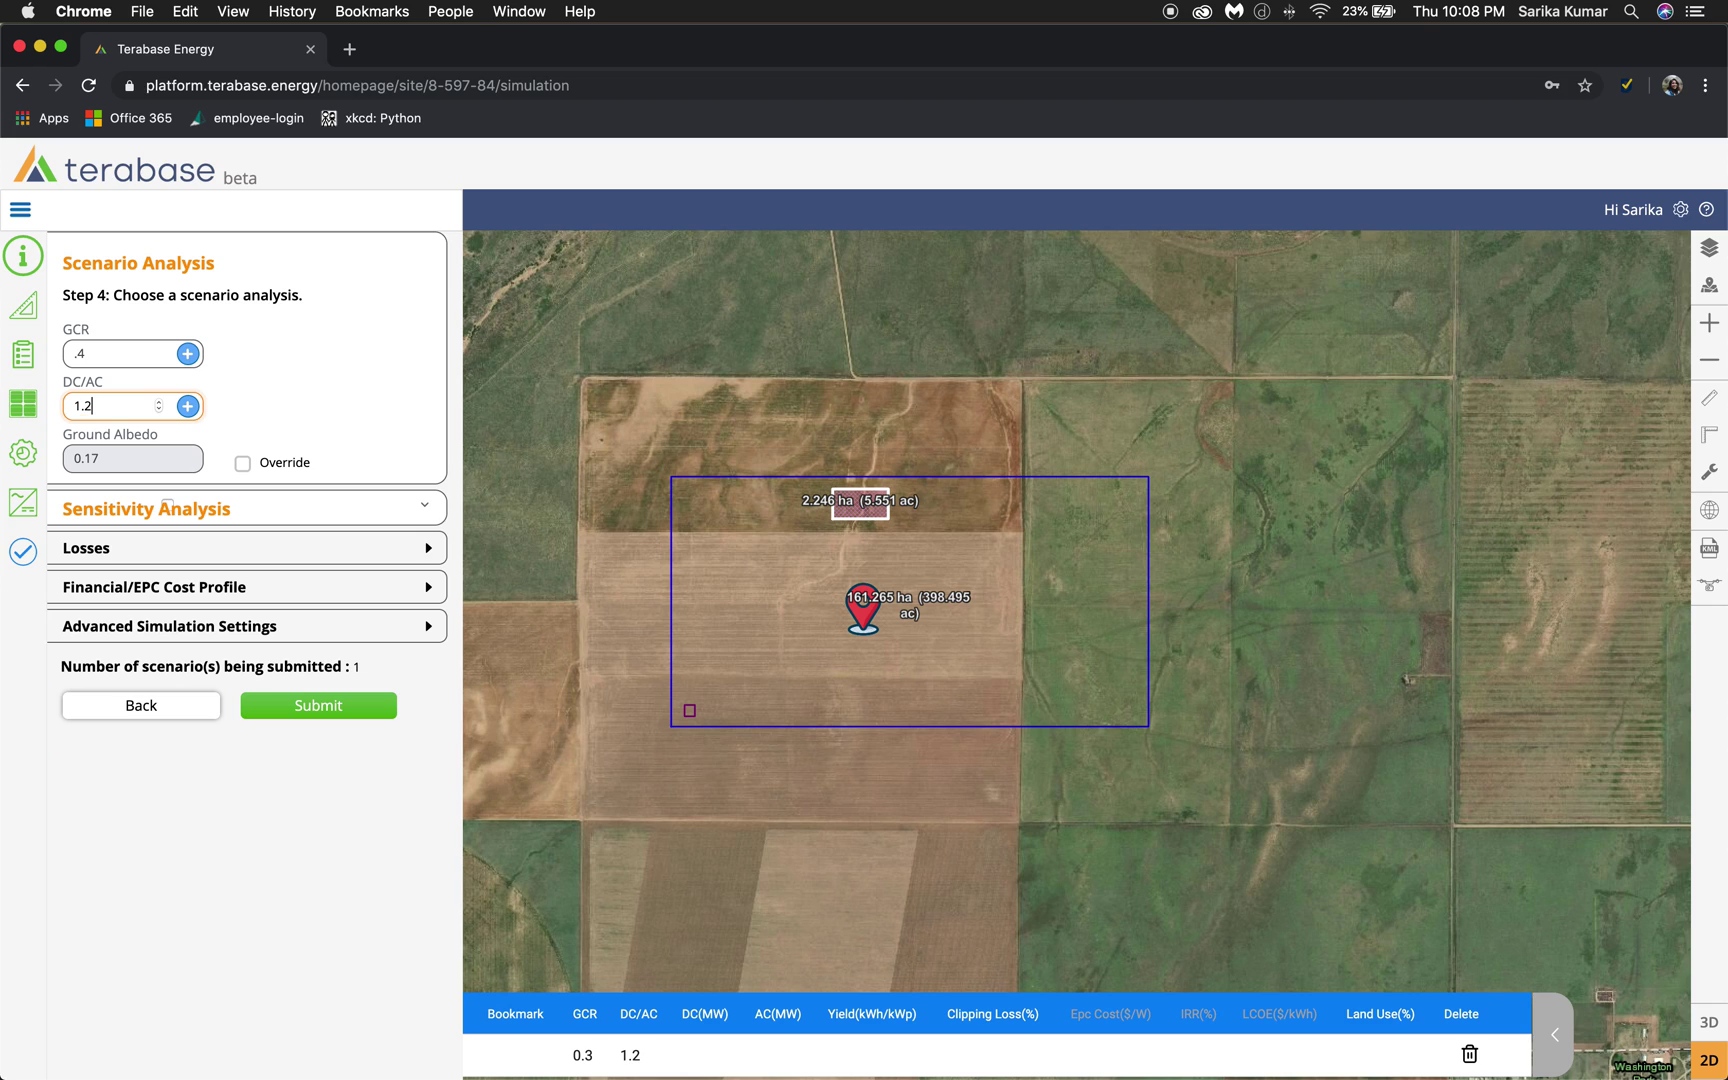
pyautogui.click(187, 354)
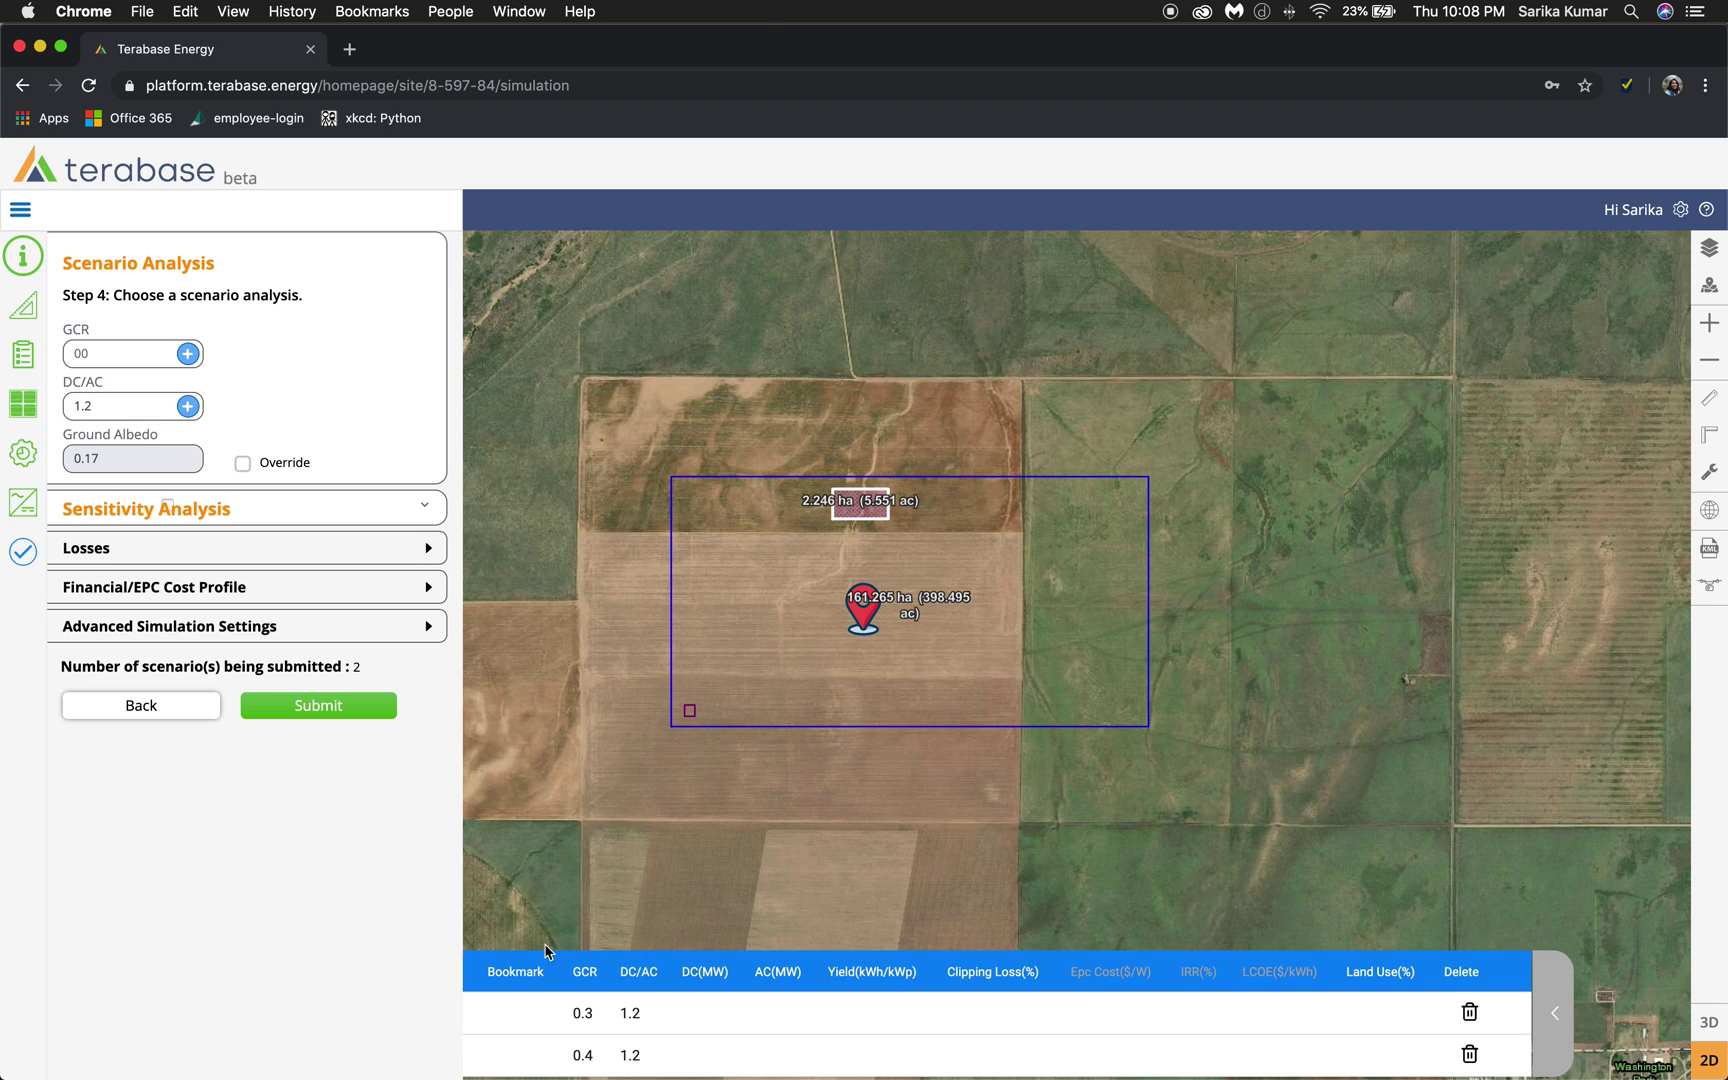